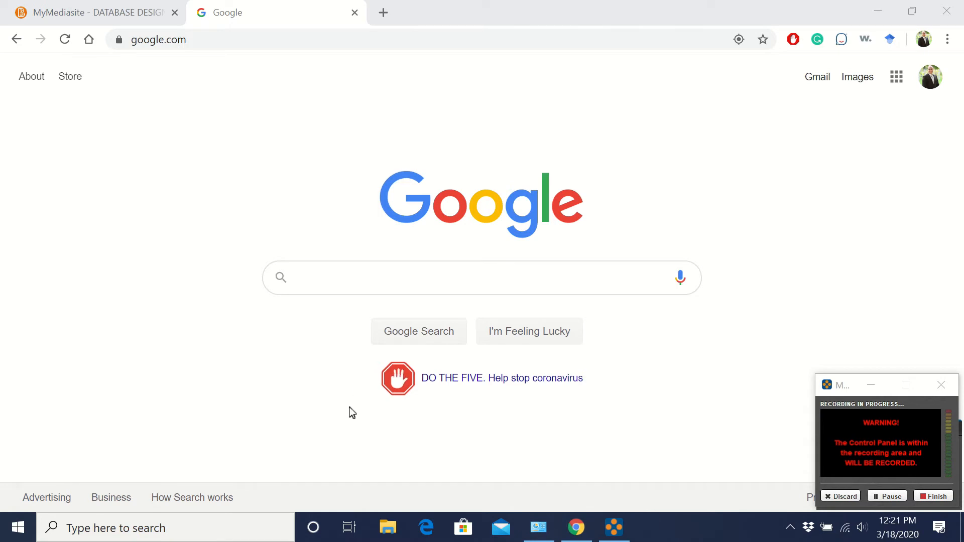
# - Open the Windows Control Panel and show its Programs and Features list
pyautogui.click(99, 528)
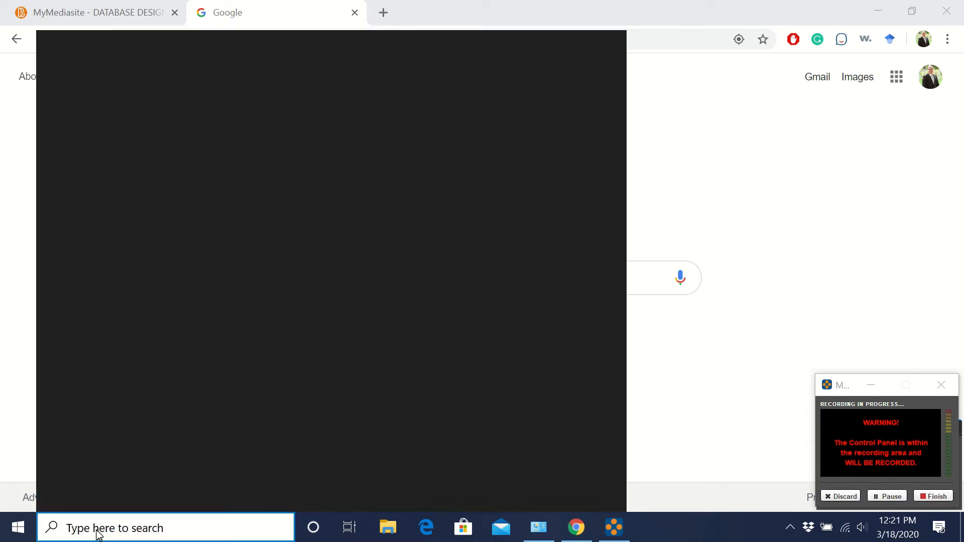
pyautogui.write('co')
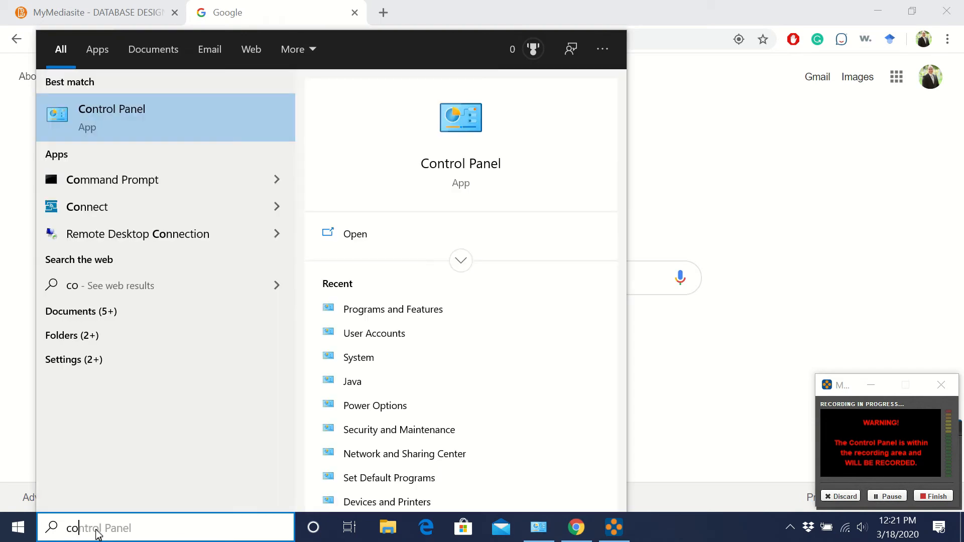
pyautogui.click(190, 129)
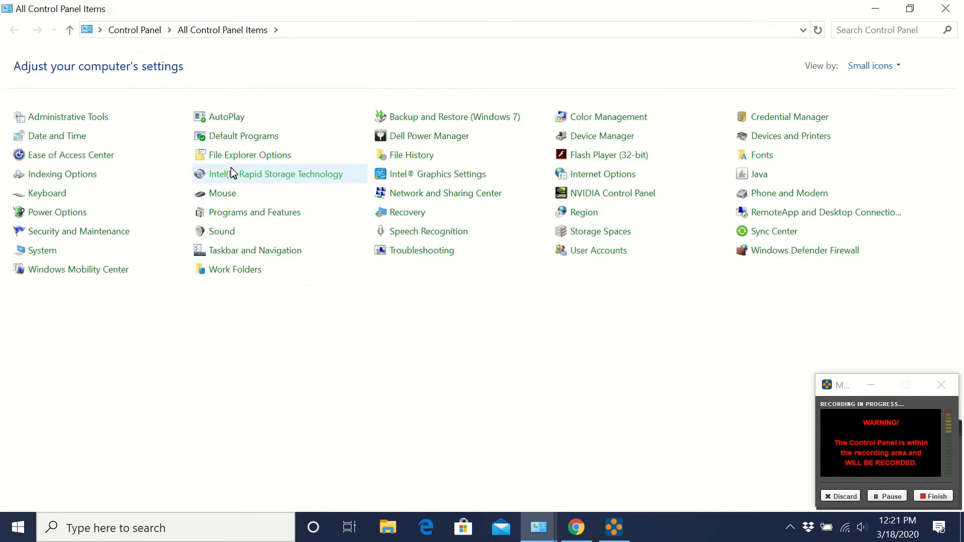
pyautogui.click(272, 219)
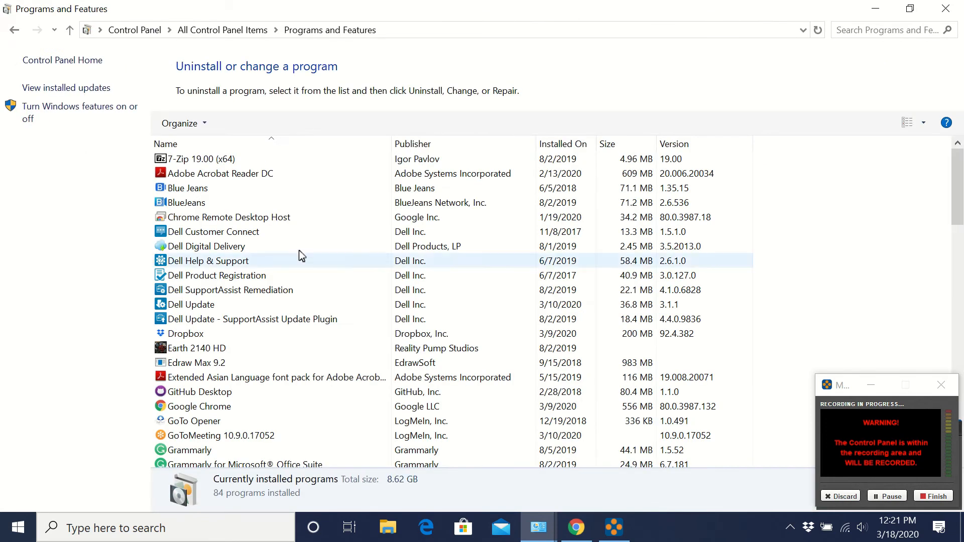
# - Uninstall MySQL Installer - Community from the installed programs and allow the removal
pyautogui.scroll(-7, 360, 286)
pyautogui.scroll(-5, 359, 286)
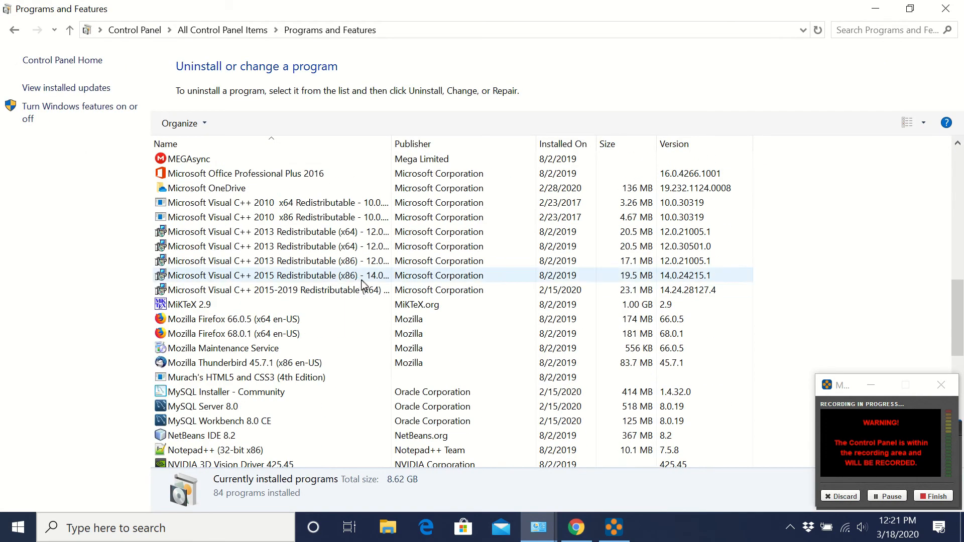
pyautogui.scroll(-1, 362, 284)
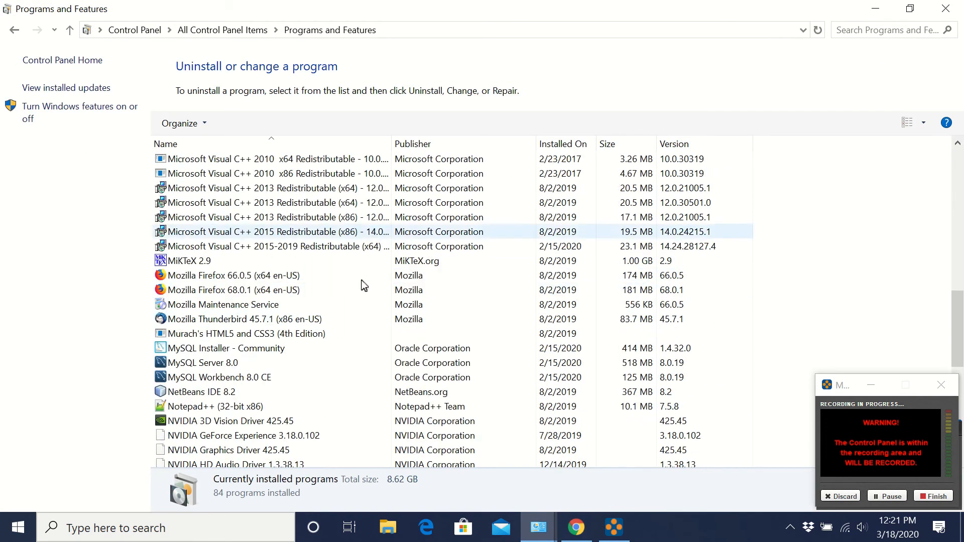
pyautogui.click(251, 354)
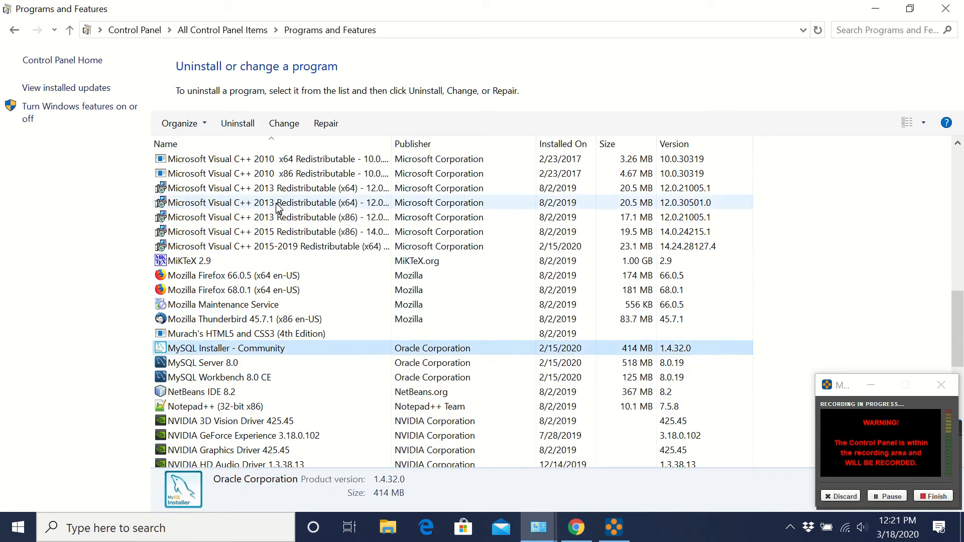
pyautogui.click(236, 126)
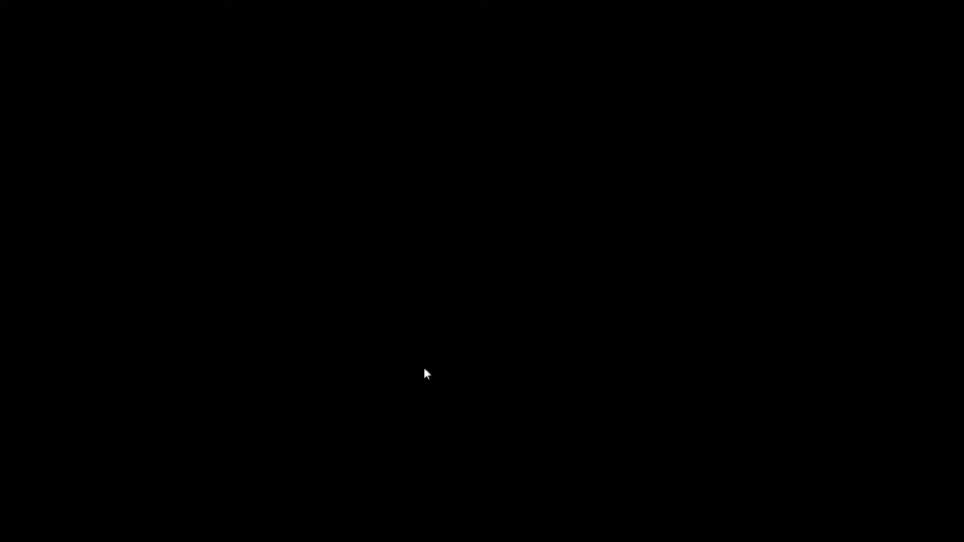
pyautogui.click(424, 369)
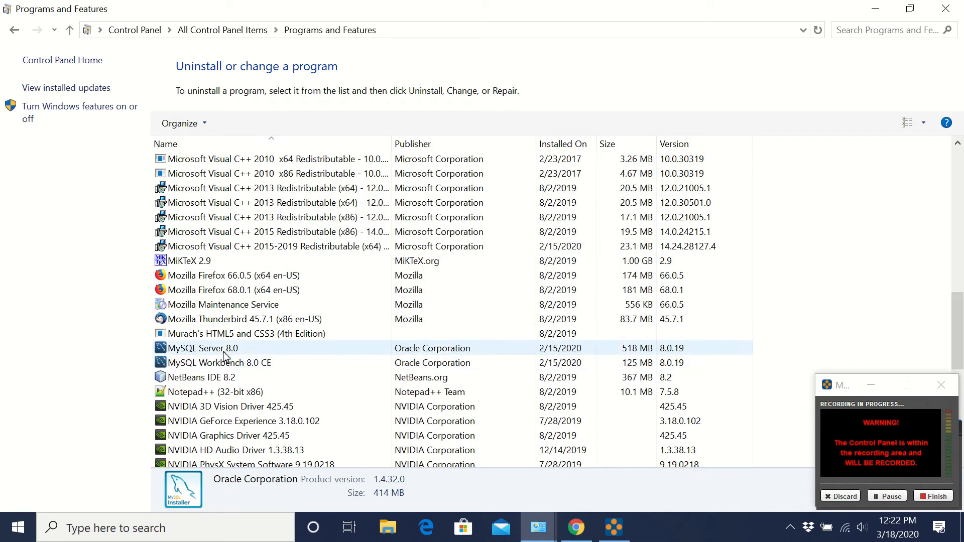
# - Uninstall MySQL Server 8.0 from the installed programs and allow the removal
pyautogui.click(225, 353)
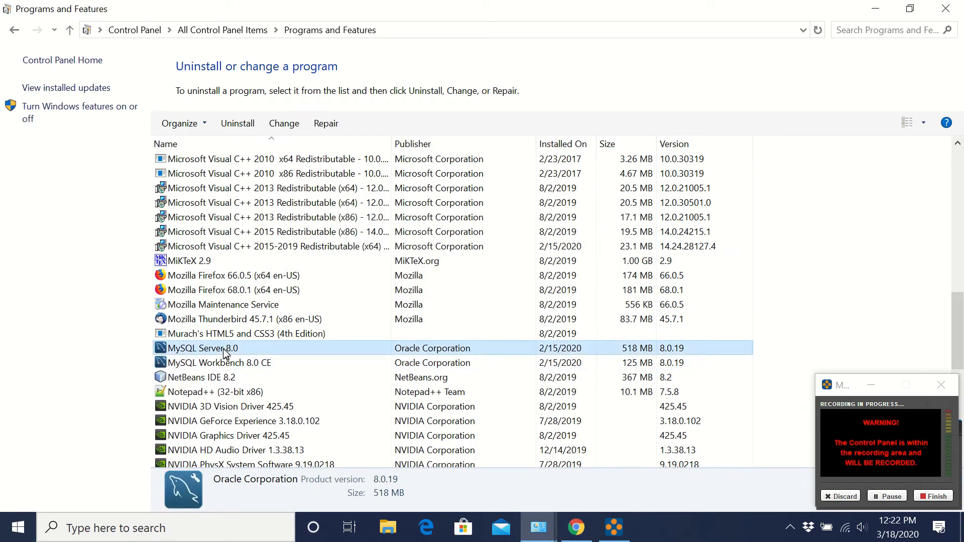
pyautogui.click(251, 125)
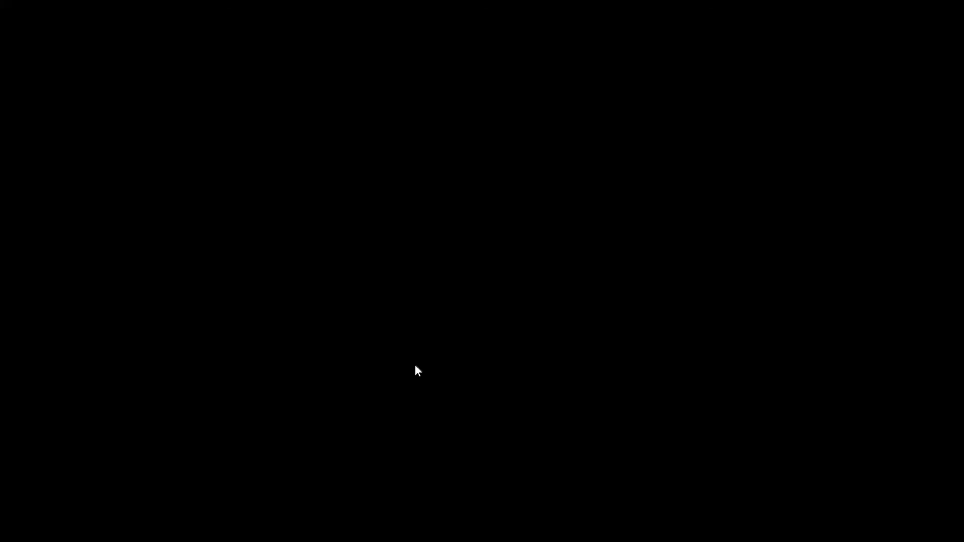
pyautogui.click(415, 366)
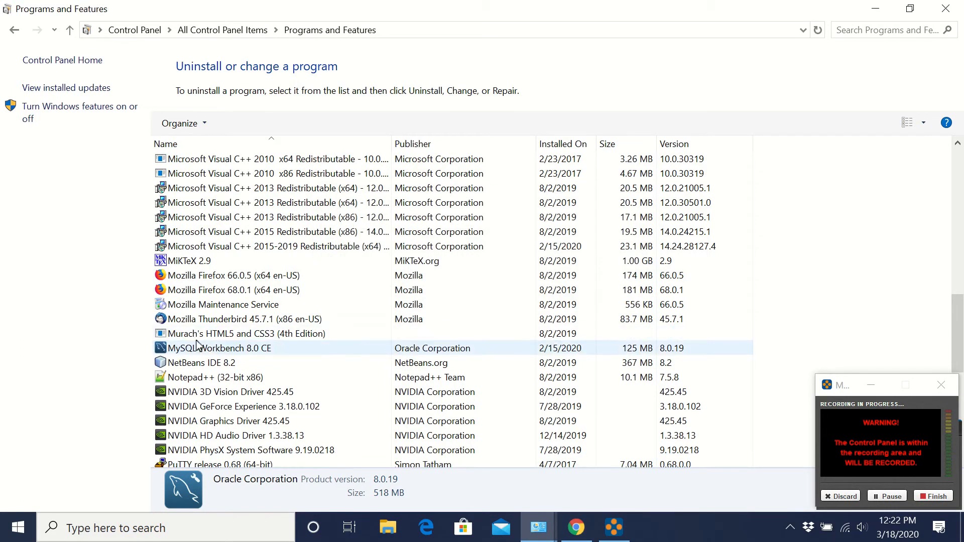
# - Uninstall MySQL Workbench 8.0 CE from the installed programs and allow the removal
pyautogui.click(205, 349)
pyautogui.click(248, 128)
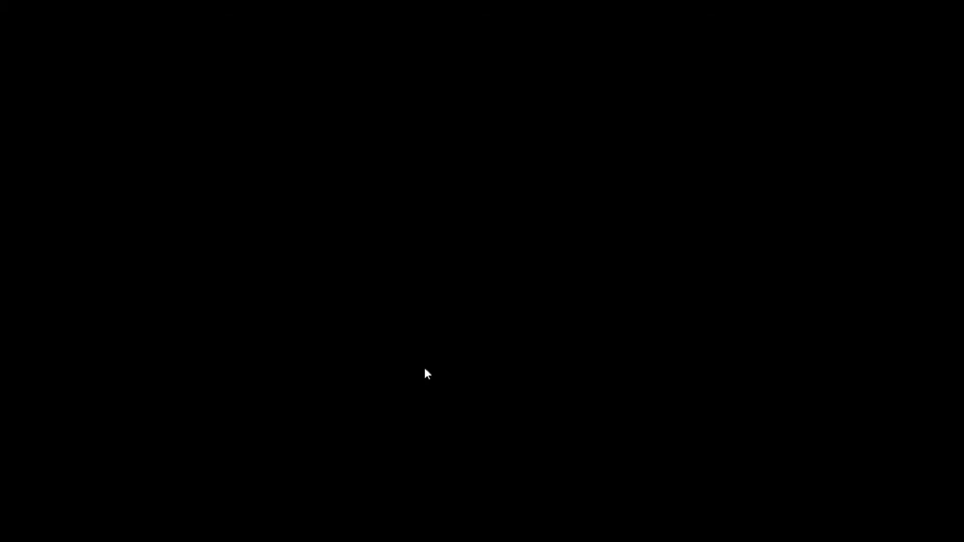
pyautogui.click(425, 369)
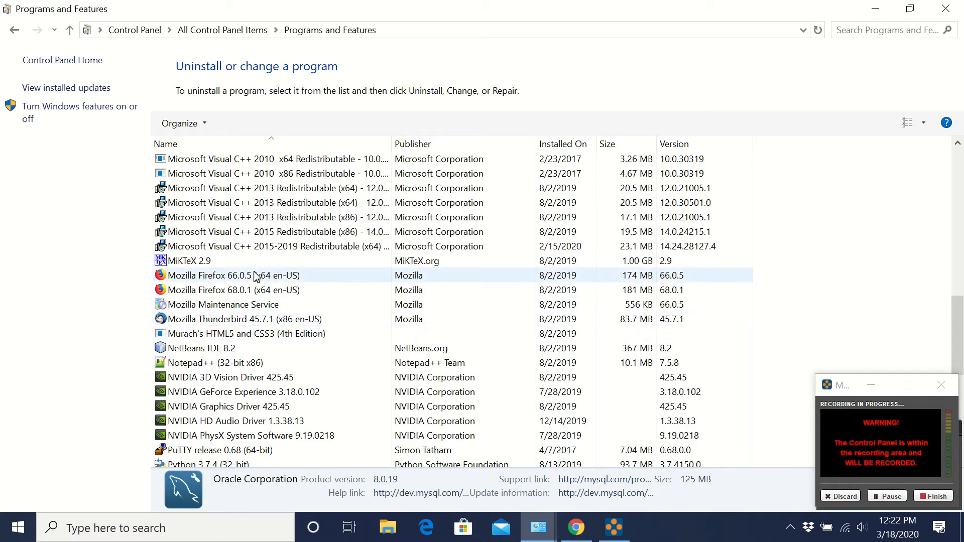
# - Switch to Chrome and search Google for "install mysql workbench"
pyautogui.click(576, 527)
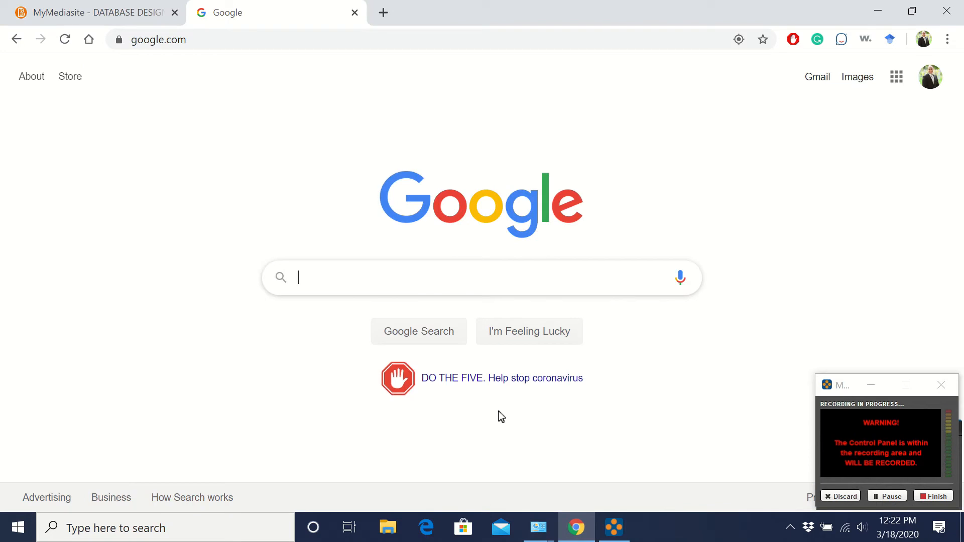
pyautogui.write('m')
pyautogui.press('BackSpace')
pyautogui.write('install')
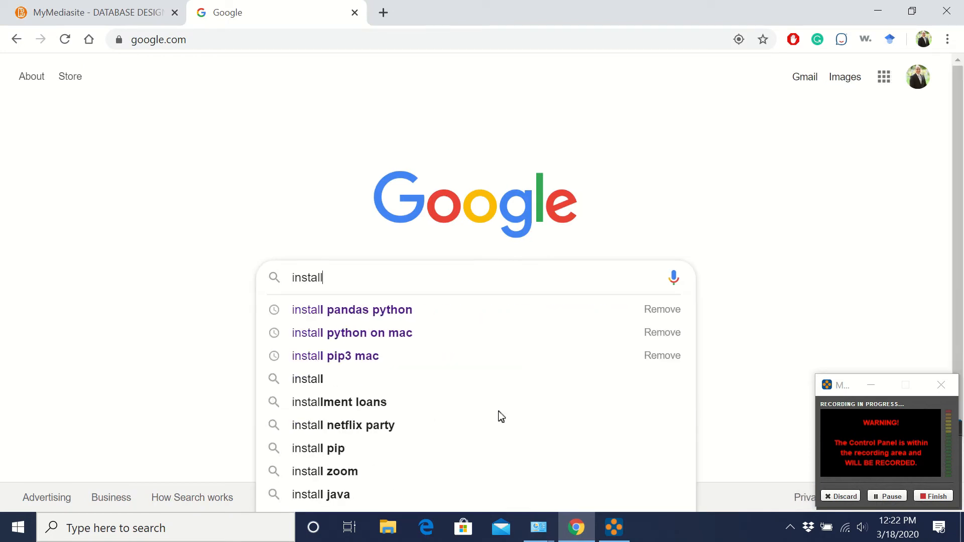
pyautogui.write(' my')
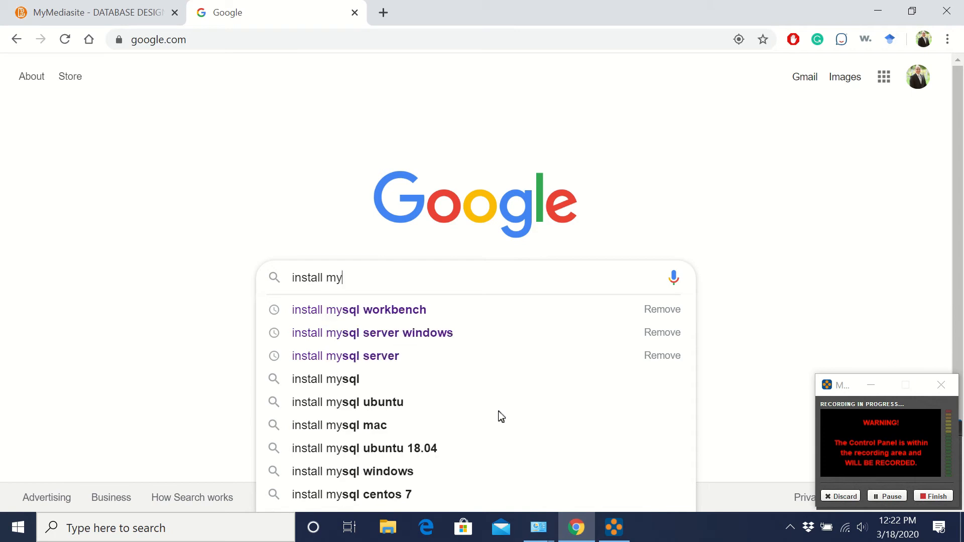
pyautogui.click(411, 317)
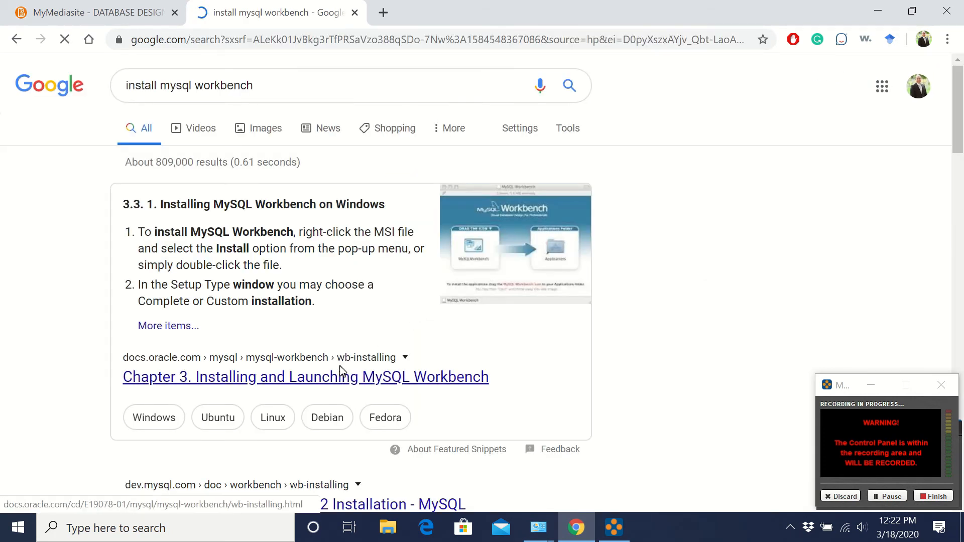
# - Open the "Download MySQL Workbench - MySQL" page on dev.mysql.com from the search results
pyautogui.scroll(-4, 387, 349)
pyautogui.scroll(-2, 386, 347)
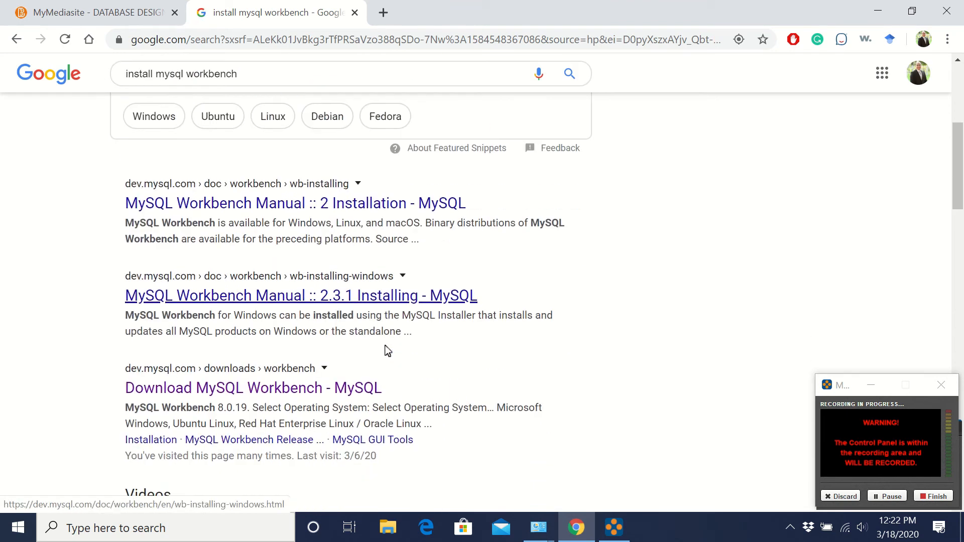
pyautogui.scroll(-2, 387, 350)
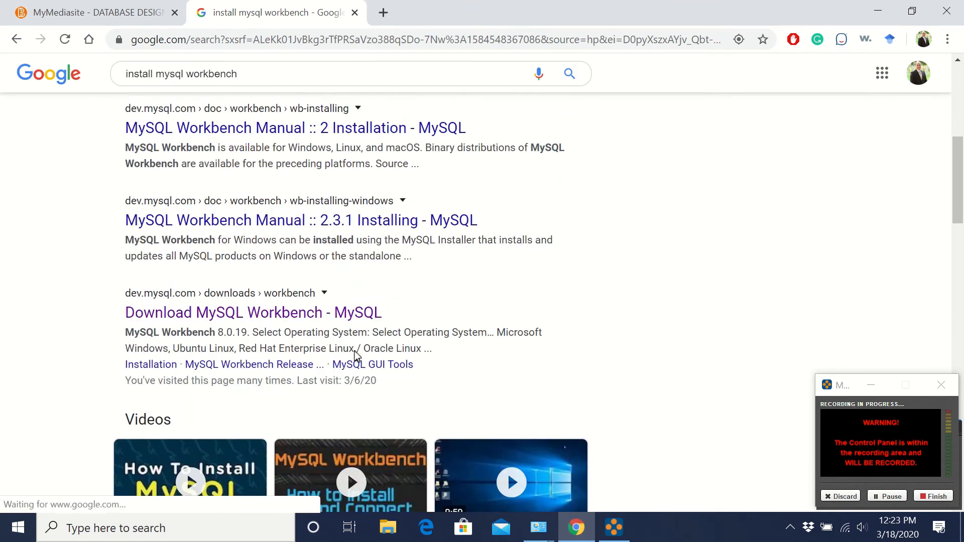
pyautogui.scroll(2, 358, 316)
pyautogui.scroll(5, 358, 316)
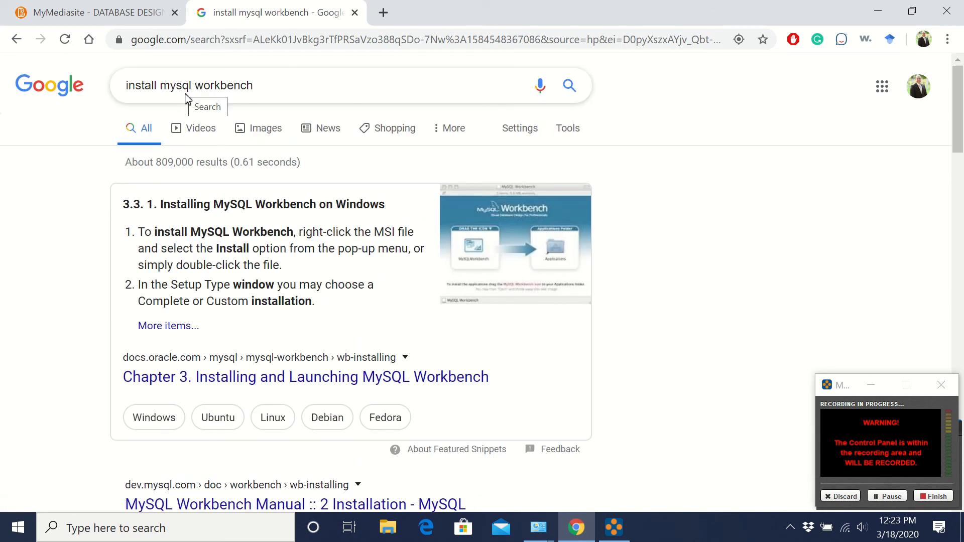
pyautogui.scroll(-6, 303, 145)
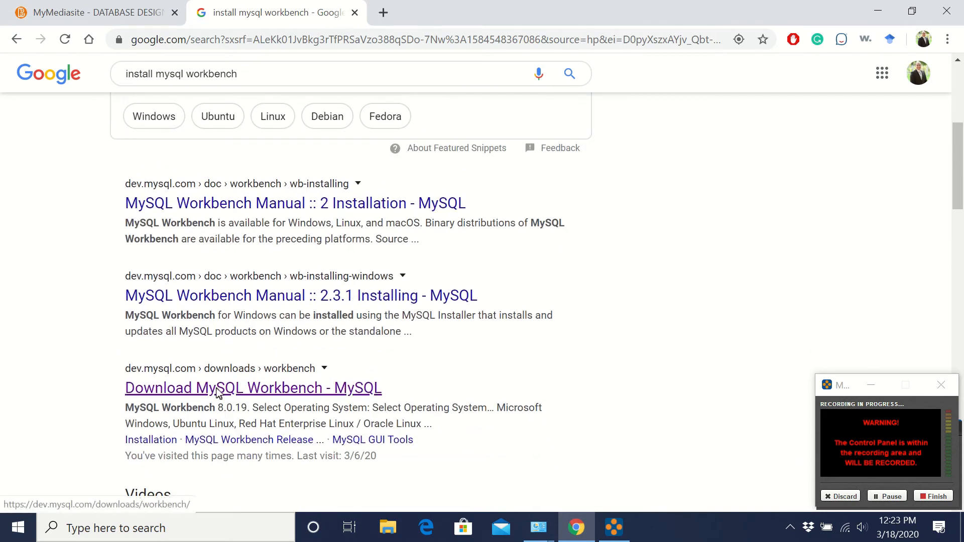
pyautogui.click(234, 392)
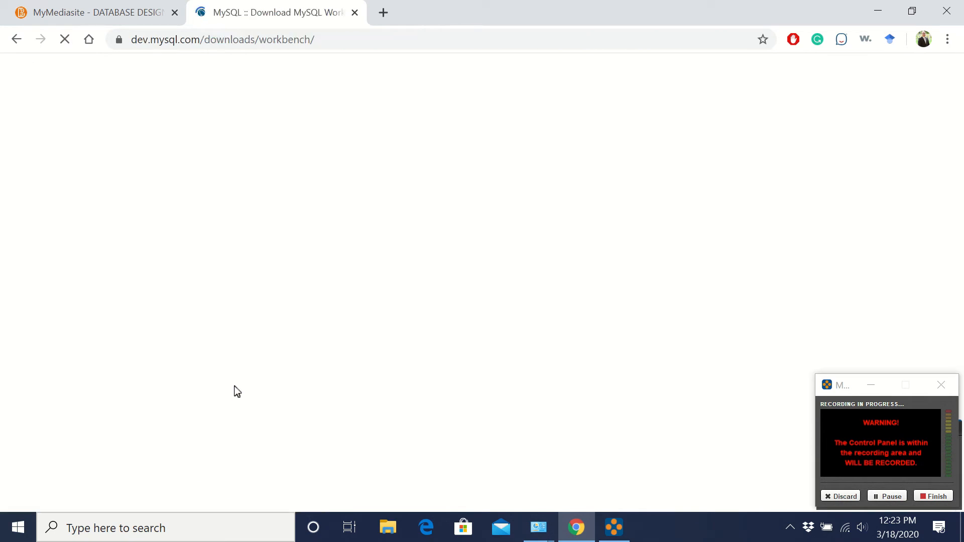
# - Review the Workbench downloads for Microsoft Windows and open the recommended MySQL Installer for Windows page
pyautogui.scroll(-2, 291, 348)
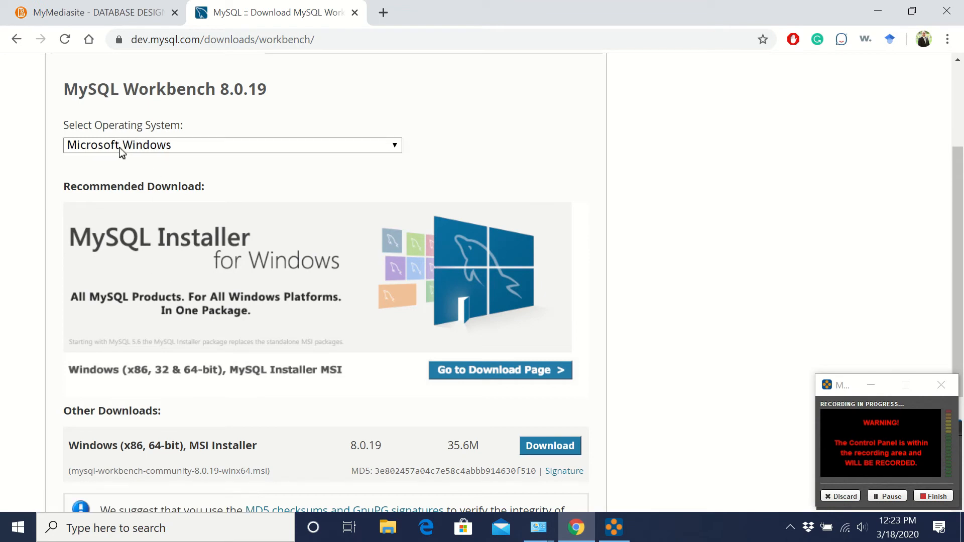
pyautogui.scroll(-3, 173, 256)
pyautogui.scroll(2, 176, 257)
pyautogui.scroll(1, 176, 255)
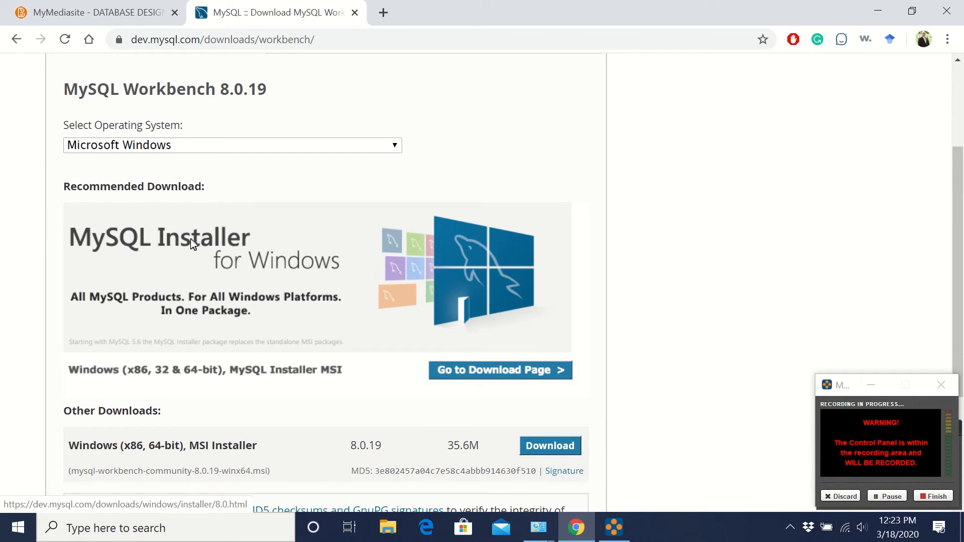
pyautogui.click(191, 239)
# - Download the 398.9M Windows MSI installer without logging in and save it in Downloads as mysql-installer-community-8.0.19.0 (1)
pyautogui.scroll(-1, 191, 240)
pyautogui.scroll(-2, 193, 245)
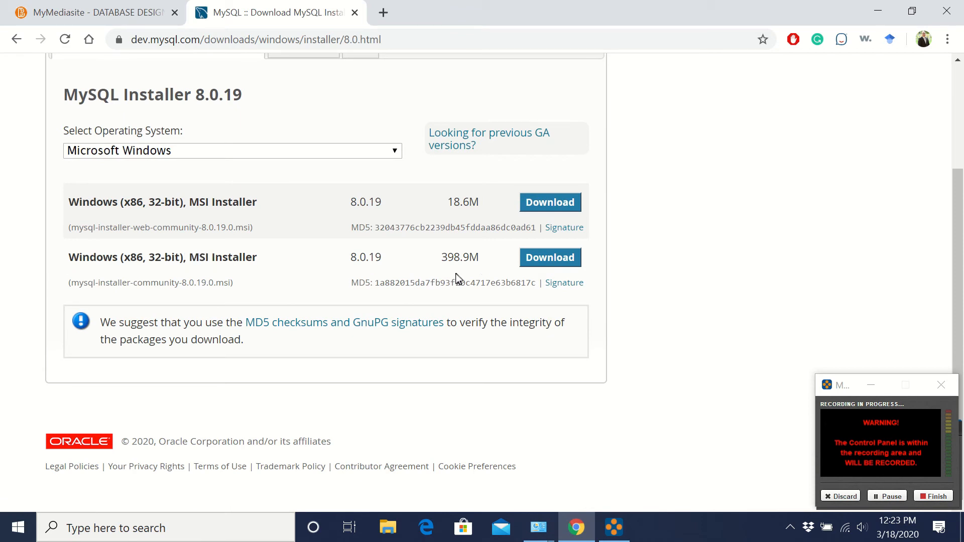
pyautogui.click(531, 259)
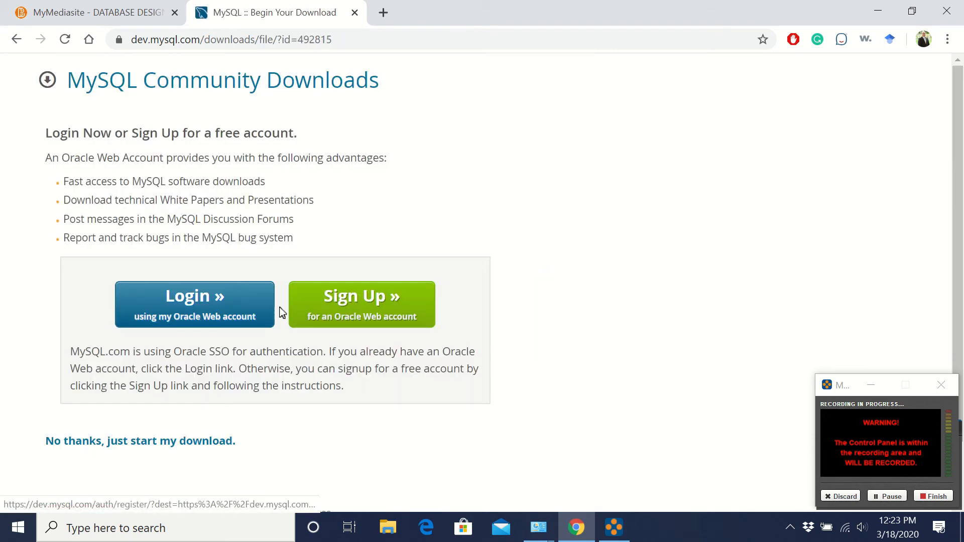
pyautogui.scroll(-2, 174, 427)
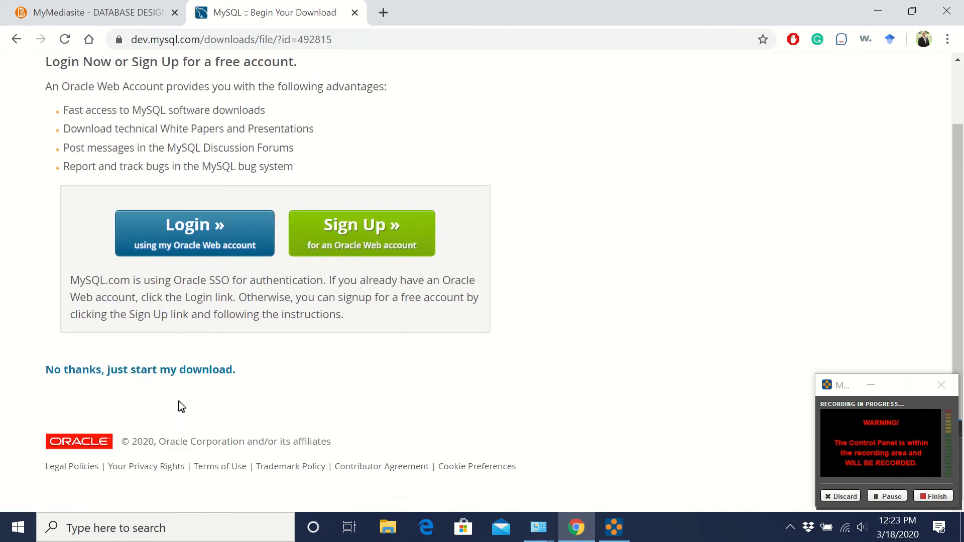
pyautogui.click(191, 369)
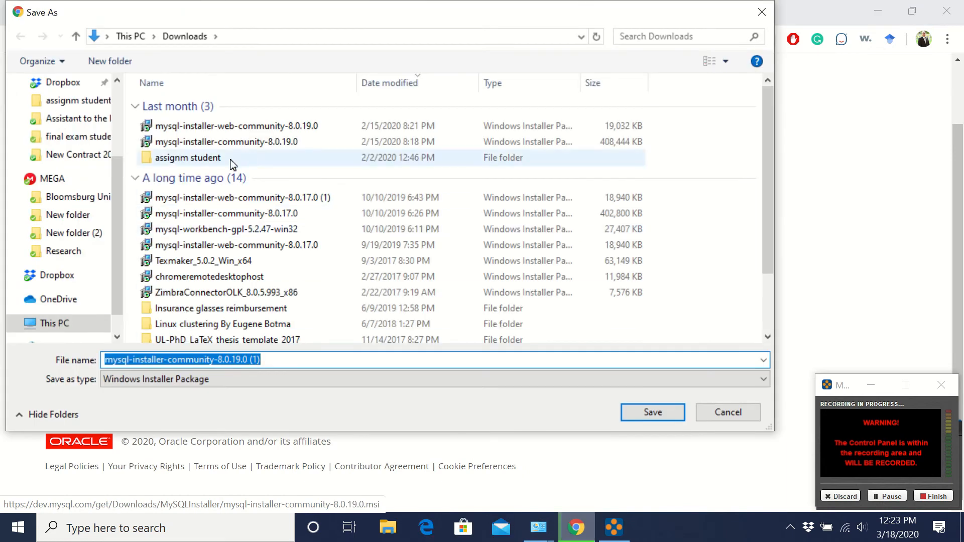
pyautogui.click(653, 412)
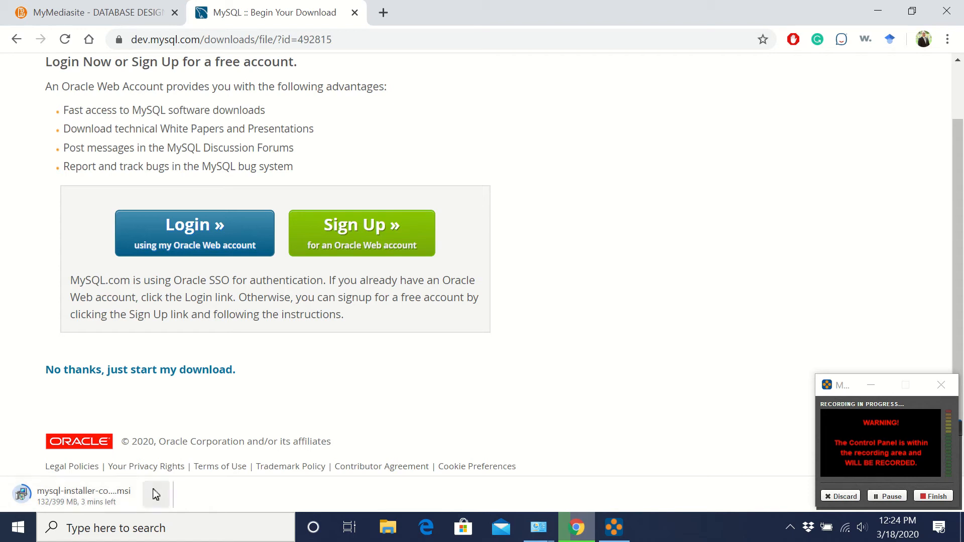
# - Find the existing mysql-installer-community-8.0.19.0.msi through Windows search, launch it and allow it to make changes
pyautogui.click(190, 531)
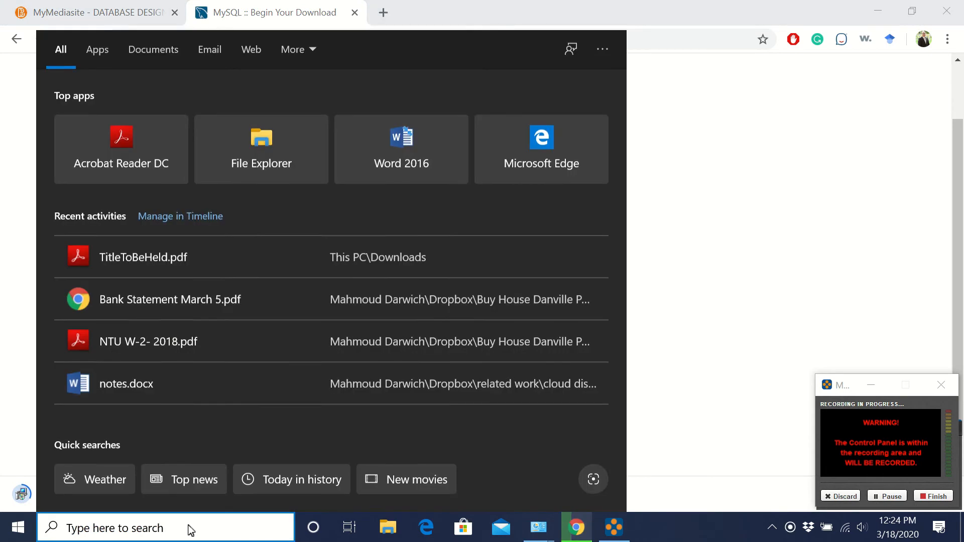
pyautogui.write('m')
pyautogui.write('s')
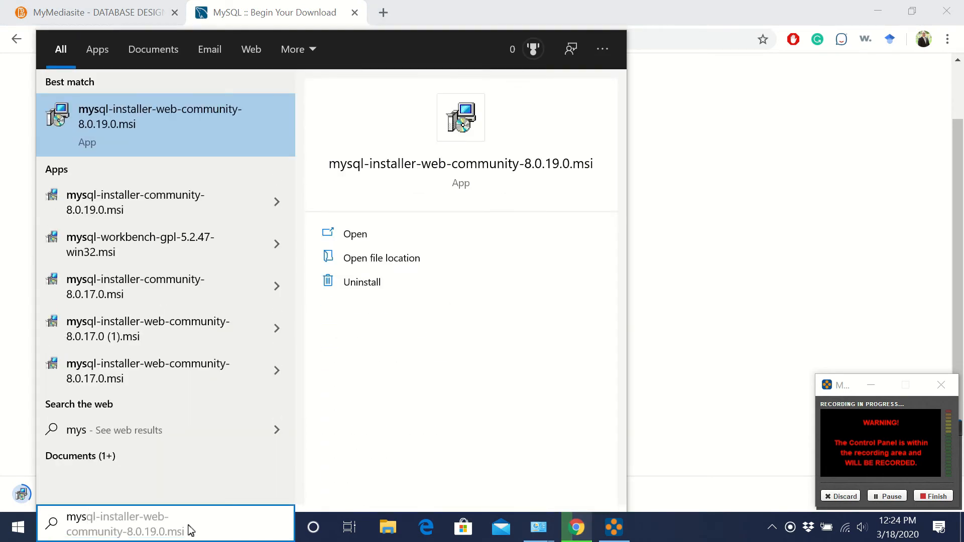
pyautogui.click(170, 202)
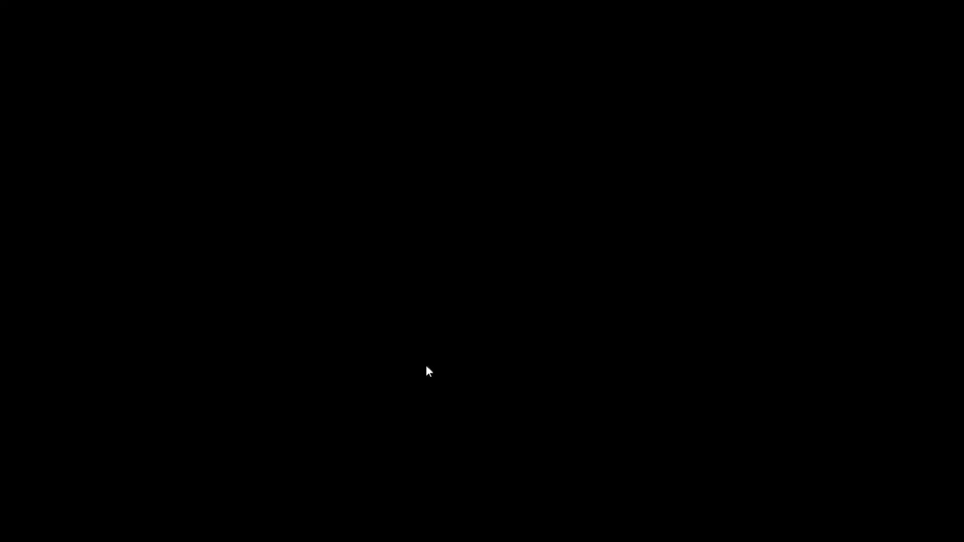
pyautogui.click(426, 367)
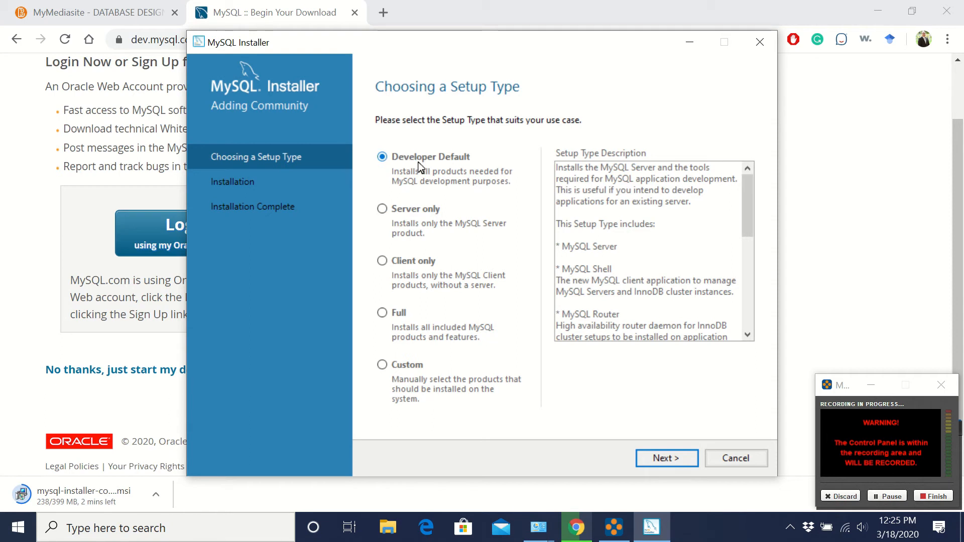
# - Choose the Custom setup type and add MySQL Server 8.0.19 - X64 to the products to be installed
pyautogui.click(384, 367)
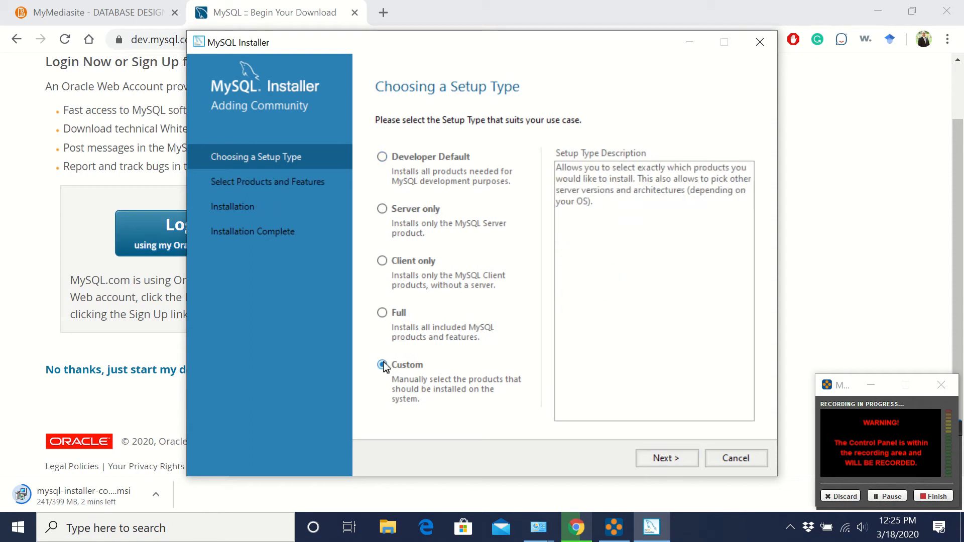
pyautogui.click(662, 460)
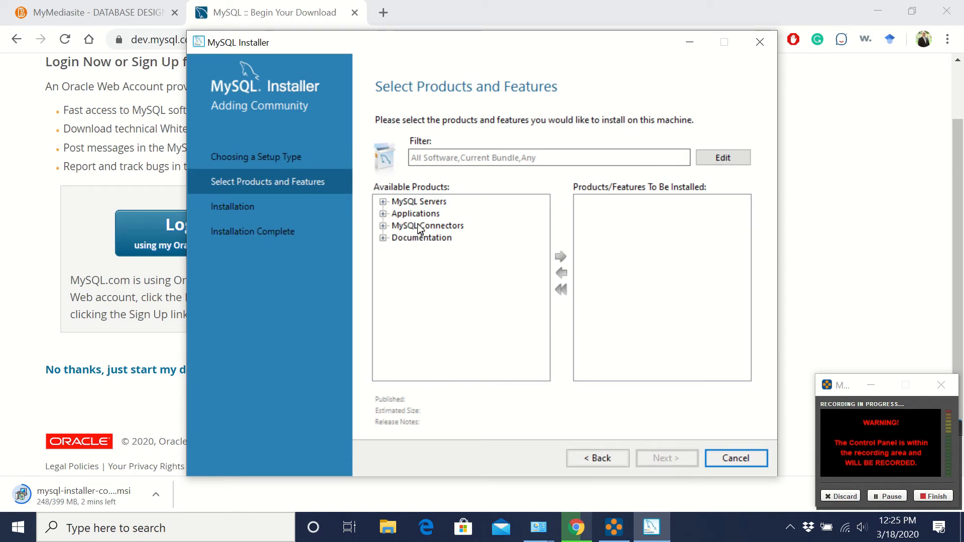
pyautogui.click(383, 202)
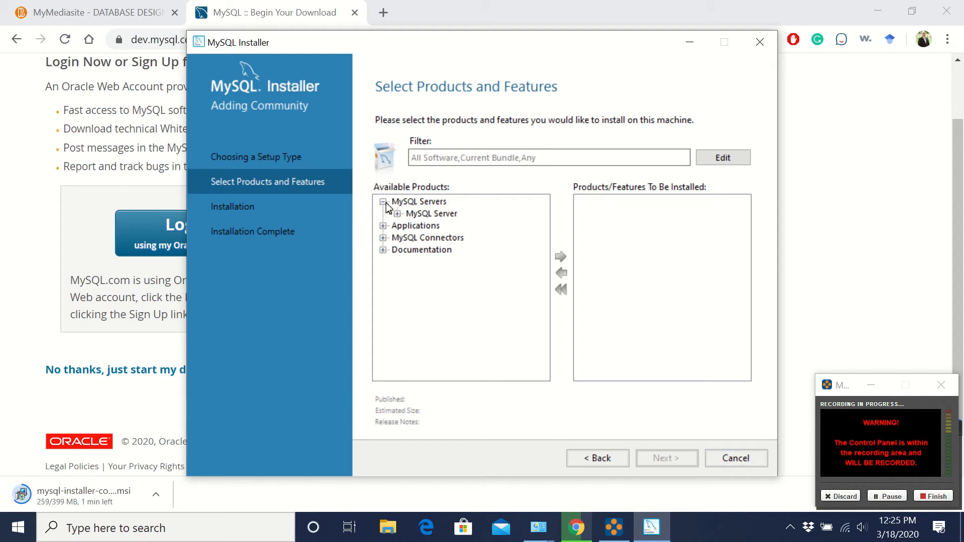
pyautogui.click(397, 214)
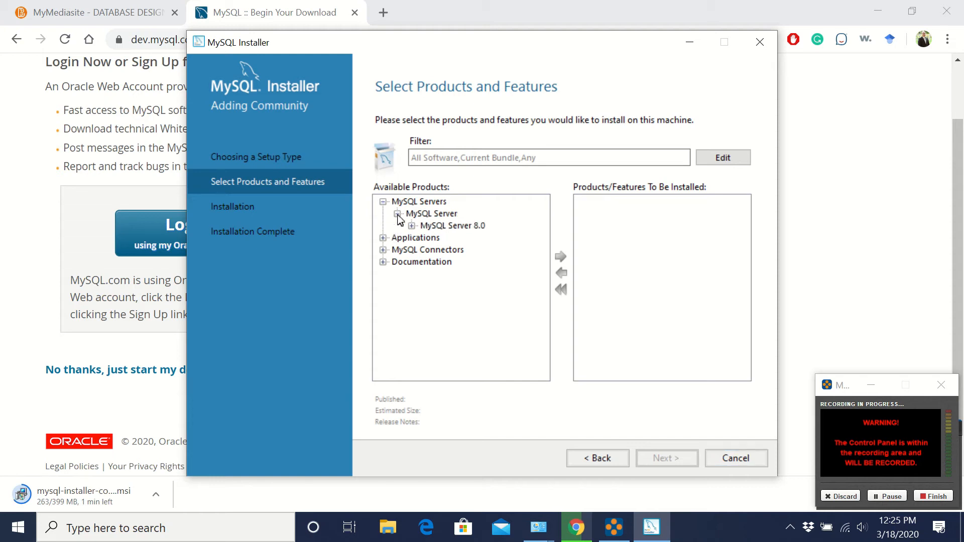
pyautogui.click(412, 226)
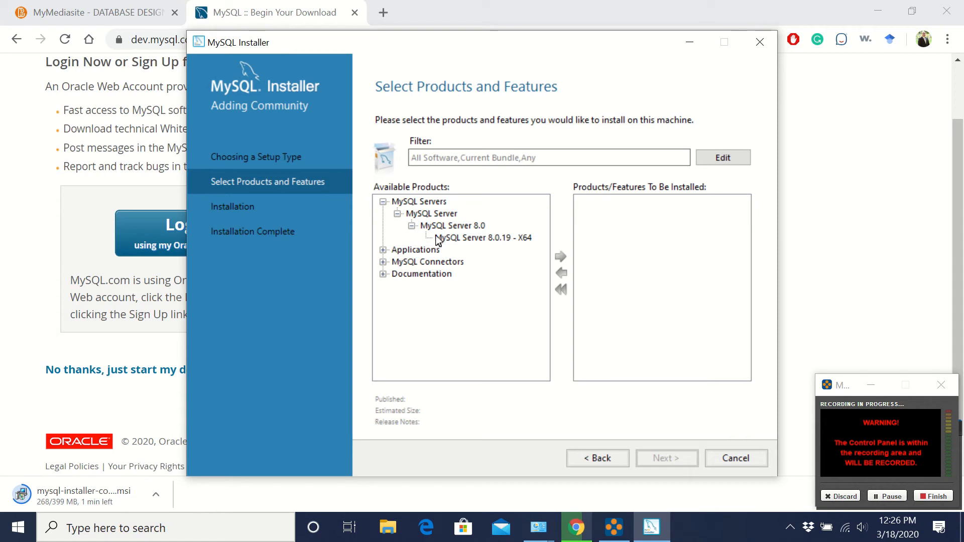
pyautogui.click(454, 239)
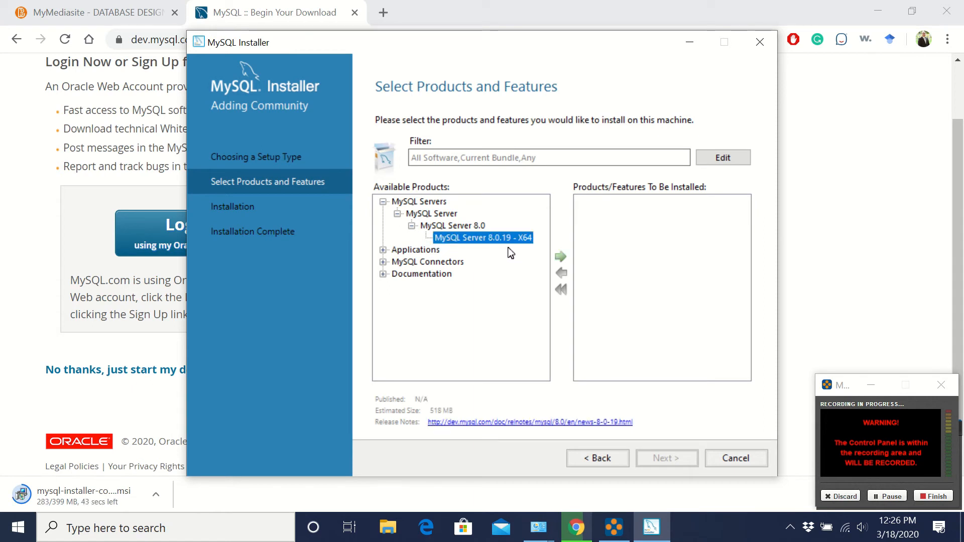
pyautogui.click(561, 256)
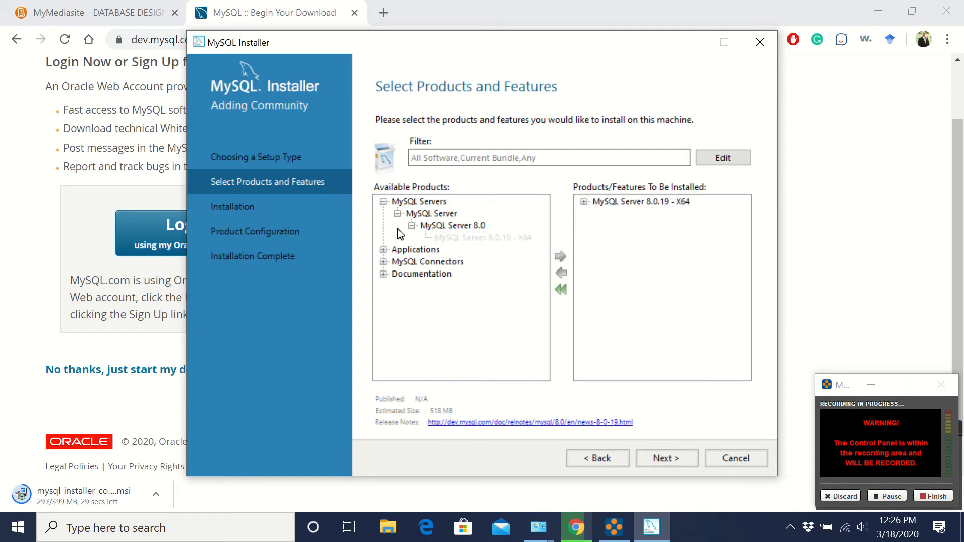
# - Add MySQL Workbench 8.0.19 - X64 to the products to be installed and proceed with the setup
pyautogui.click(383, 202)
pyautogui.click(383, 215)
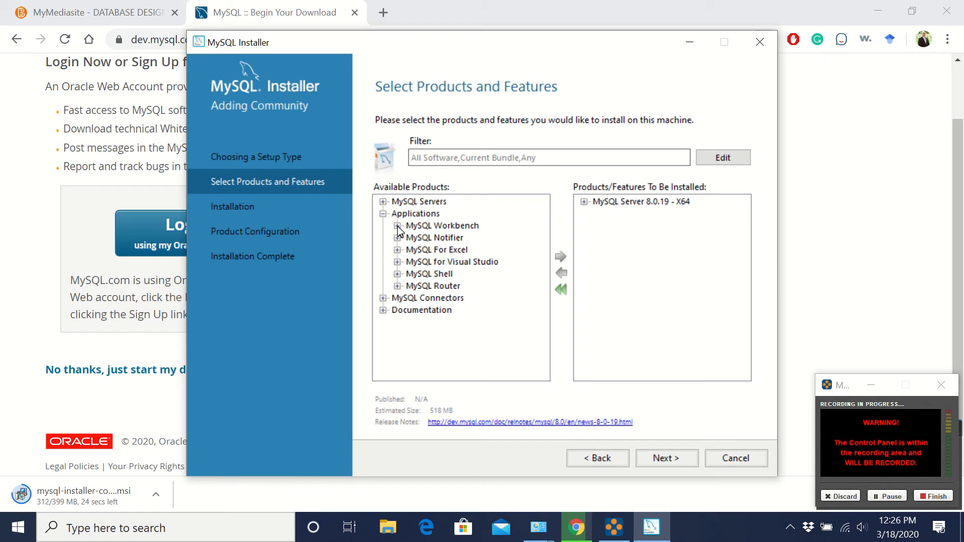
pyautogui.click(398, 227)
pyautogui.click(412, 238)
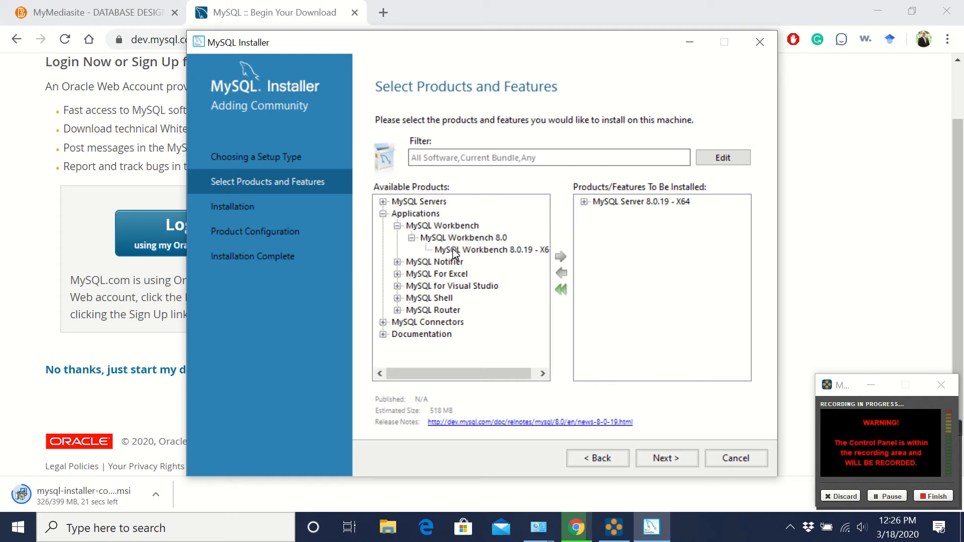
pyautogui.click(455, 251)
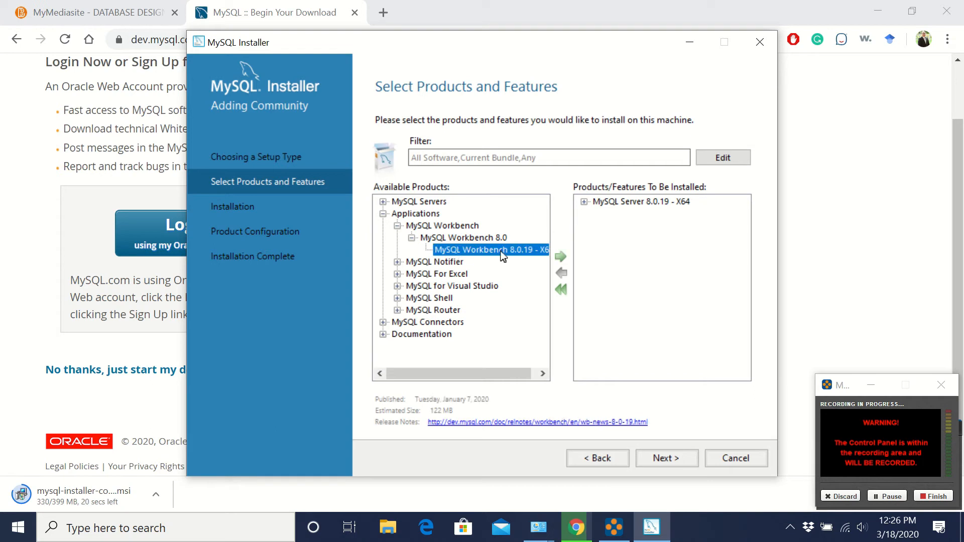
pyautogui.click(562, 257)
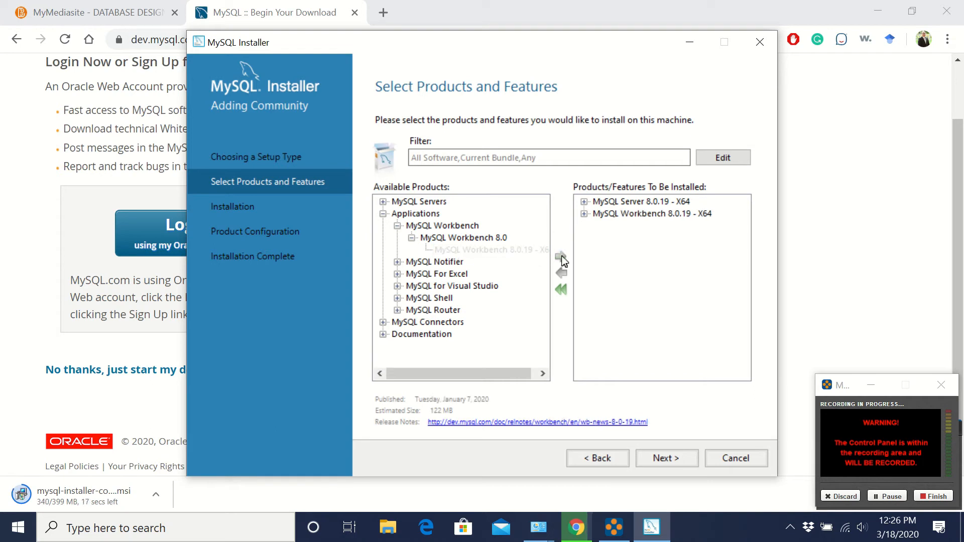
pyautogui.click(671, 461)
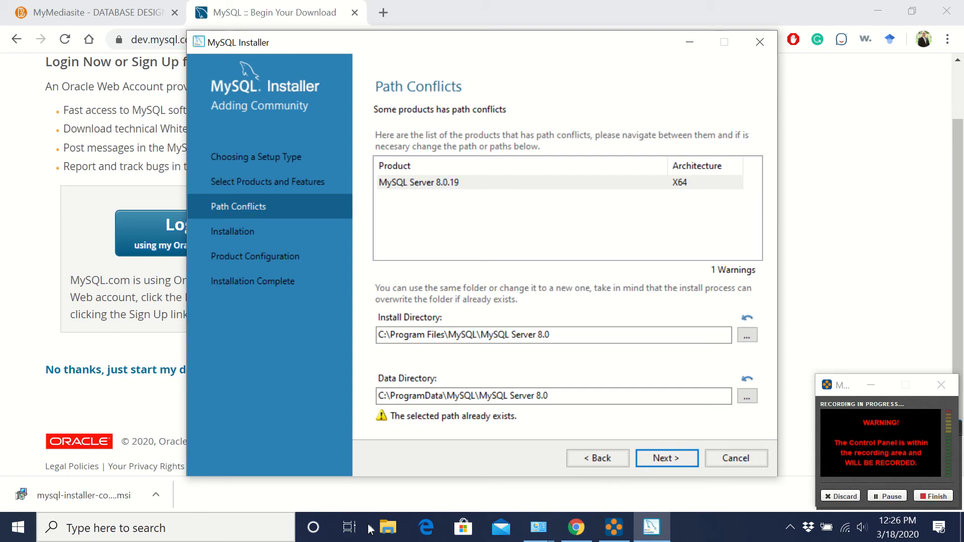
# - Open C:\Program Files in File Explorer and check the install and data directories in MySQL Installer
pyautogui.click(390, 528)
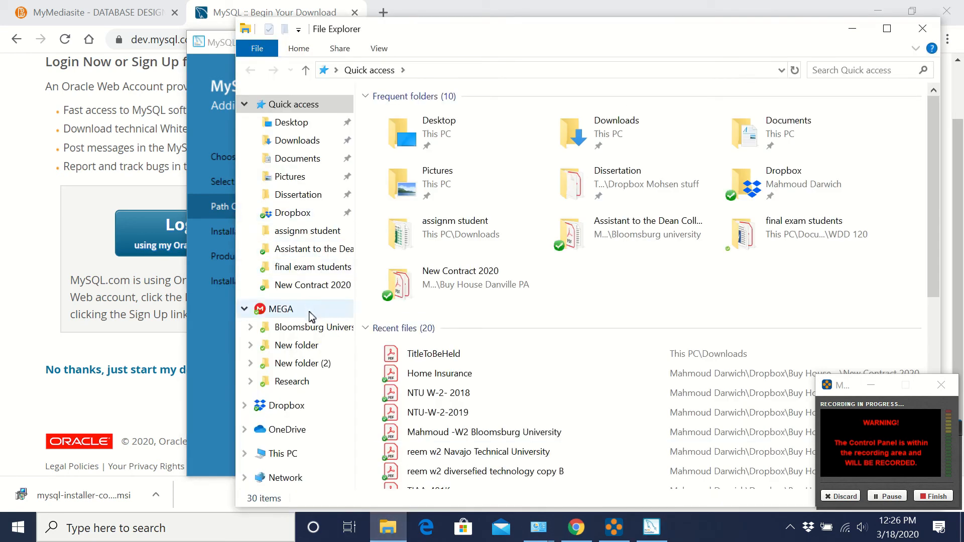
pyautogui.click(282, 454)
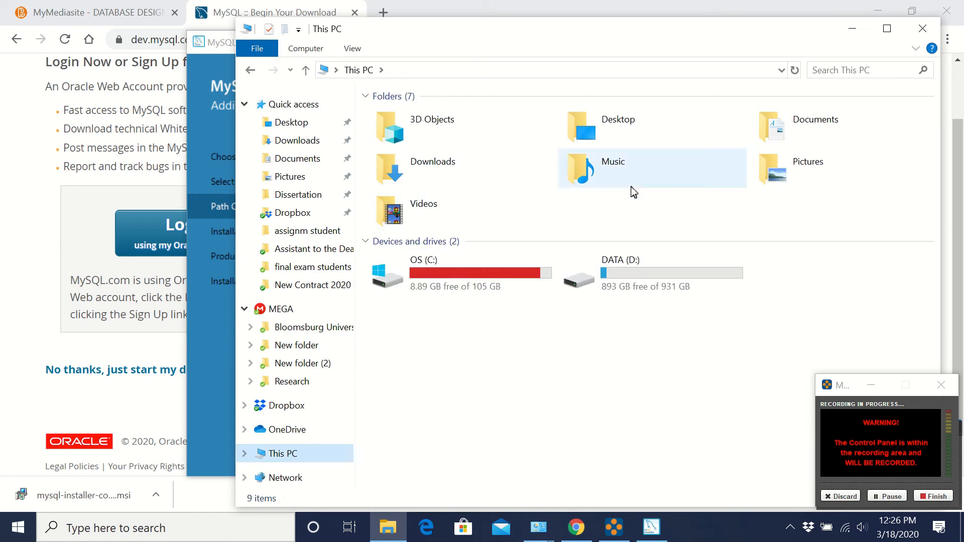
pyautogui.doubleClick(618, 280)
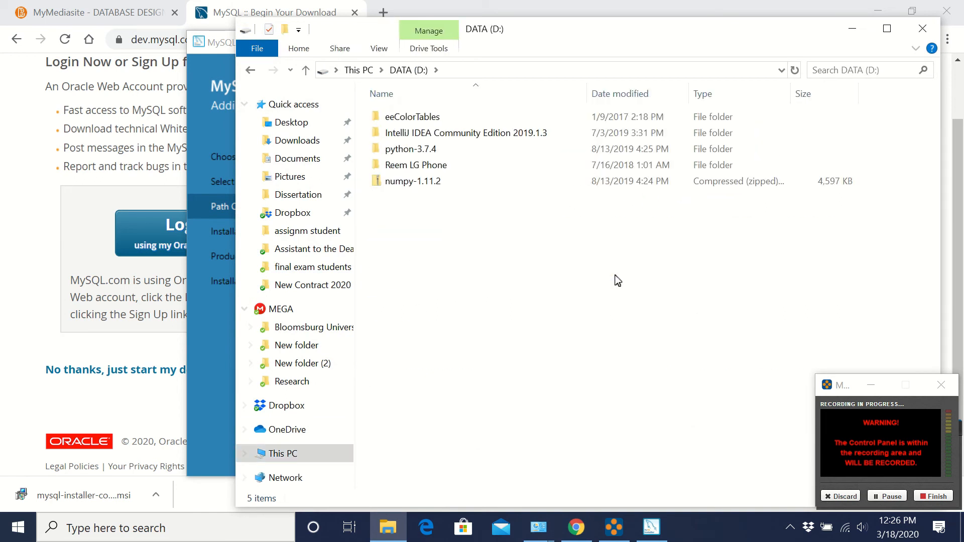
pyautogui.click(250, 71)
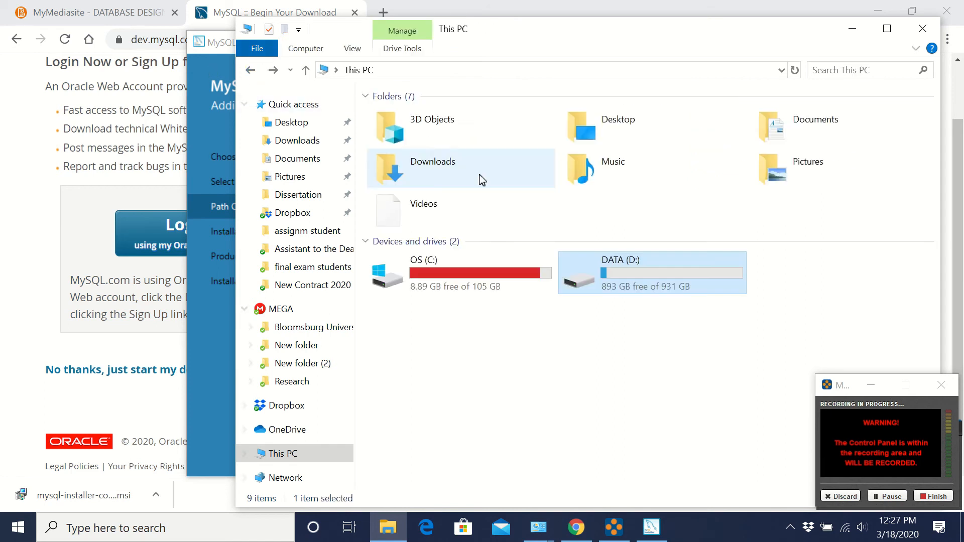
pyautogui.doubleClick(417, 273)
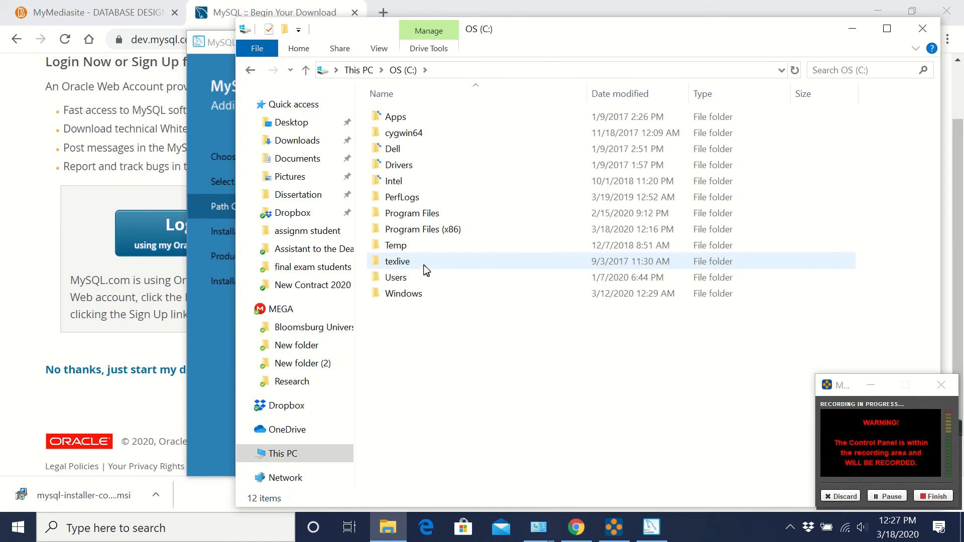
pyautogui.doubleClick(424, 213)
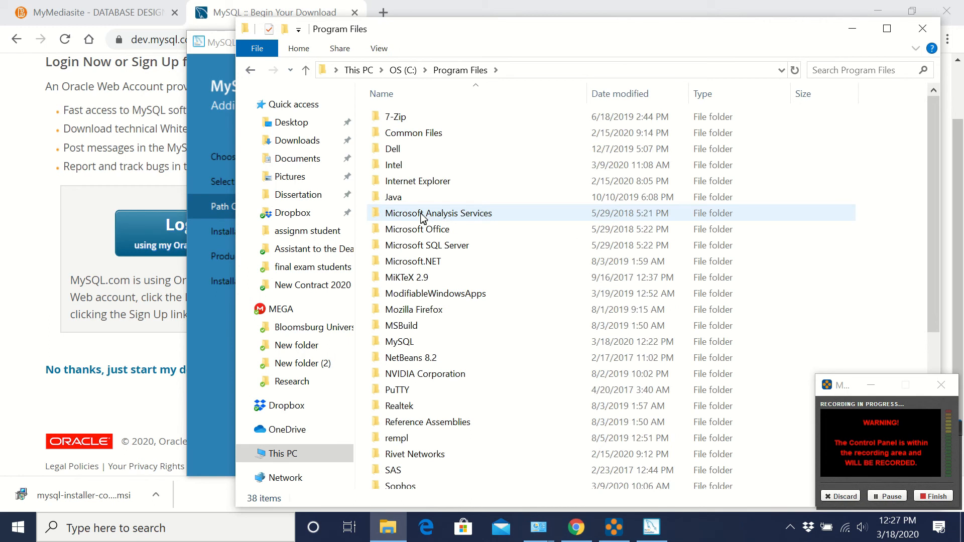
pyautogui.click(651, 527)
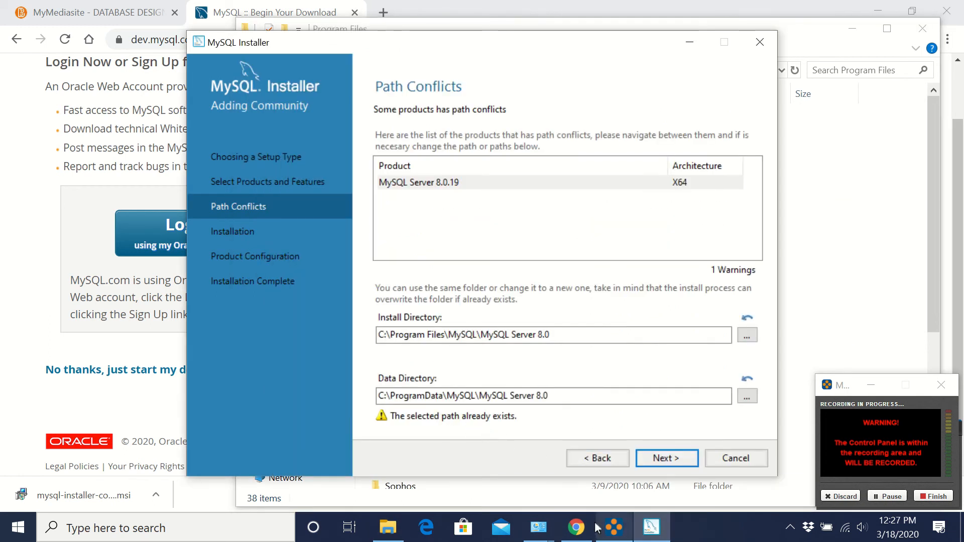
pyautogui.moveTo(583, 532)
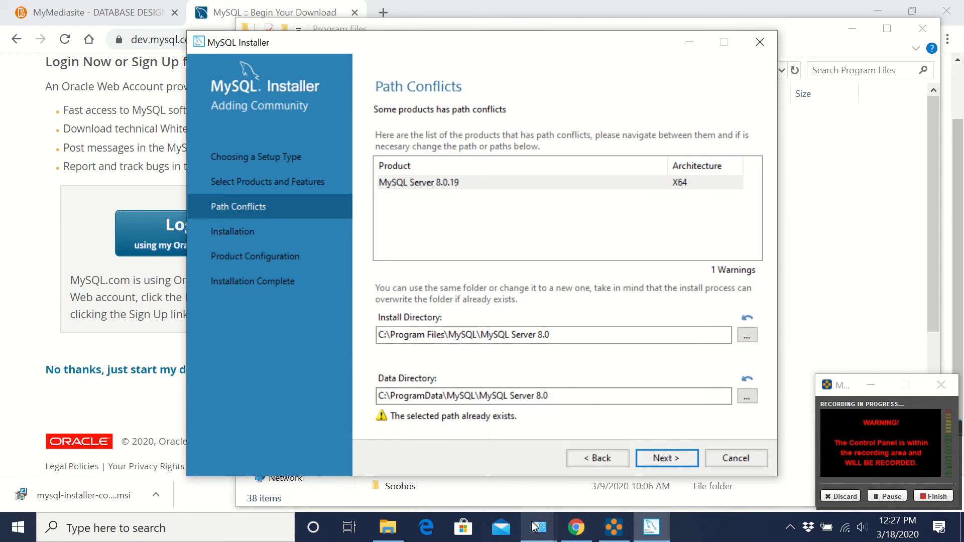
# - Delete the MySQL folder from C:\Program Files in File Explorer
pyautogui.click(390, 532)
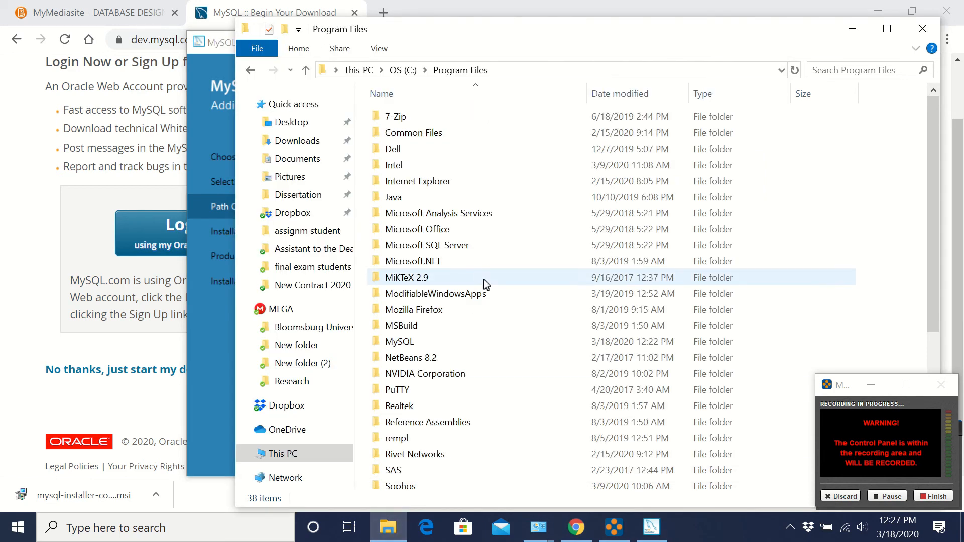
pyautogui.scroll(-5, 487, 303)
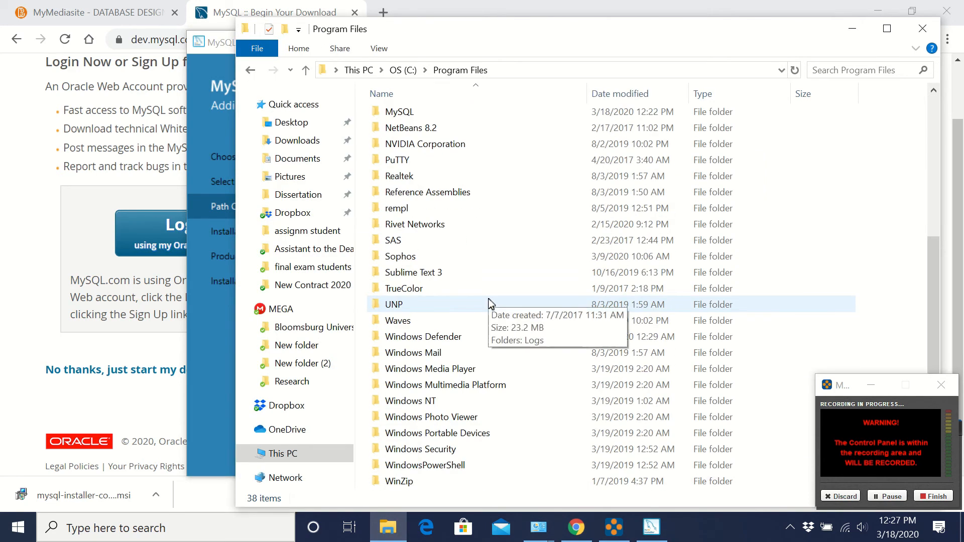
pyautogui.scroll(4, 491, 304)
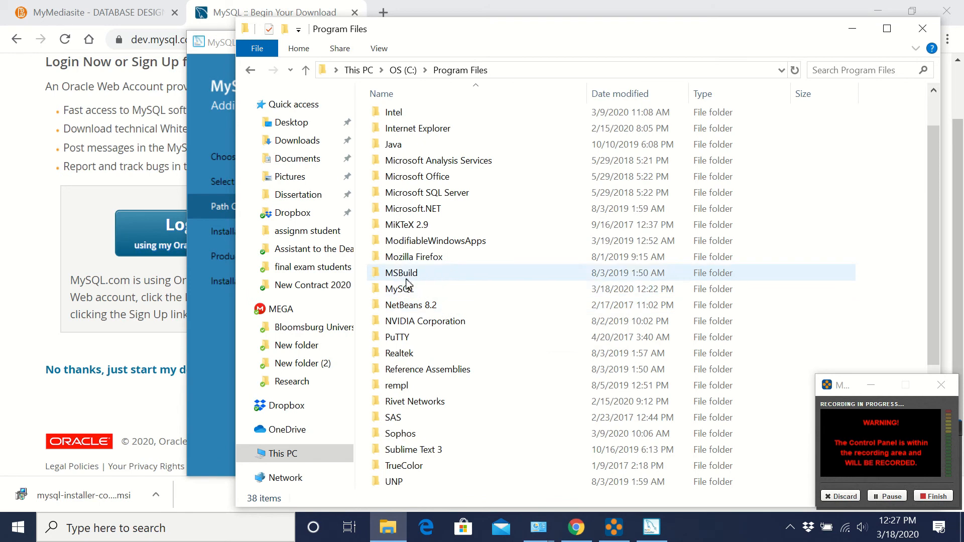
pyautogui.click(406, 292)
pyautogui.rightClick(406, 291)
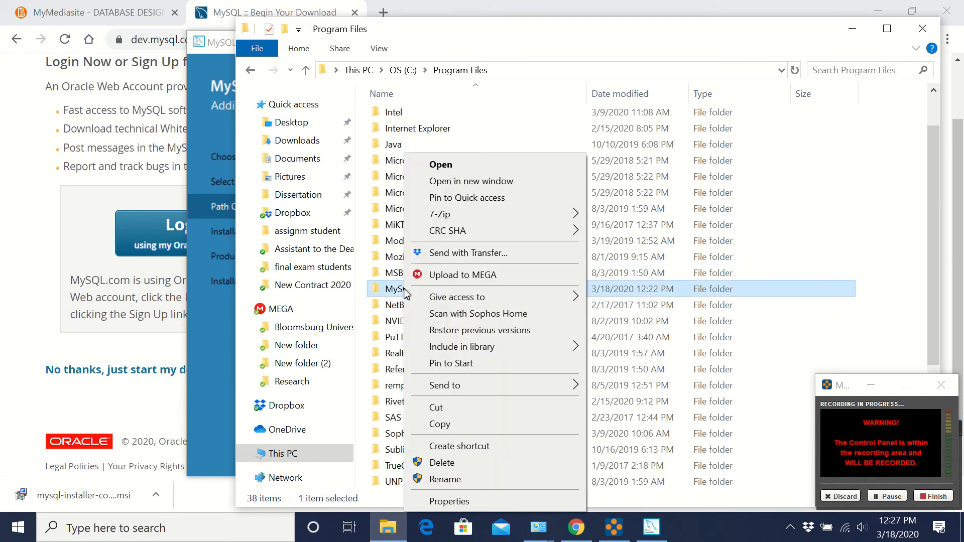
pyautogui.click(467, 464)
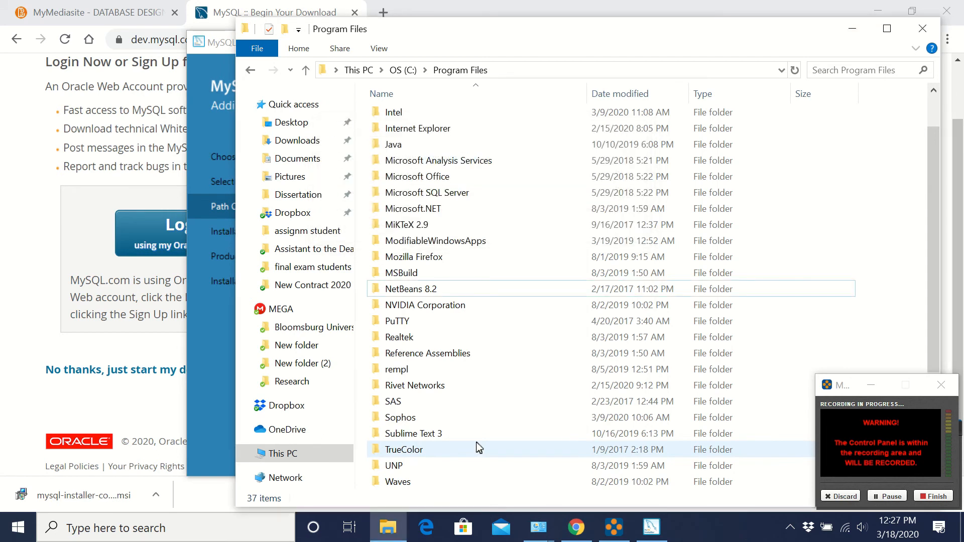
# - Return to MySQL Installer and recheck the path conflicts by going back one page and forward again
pyautogui.click(646, 531)
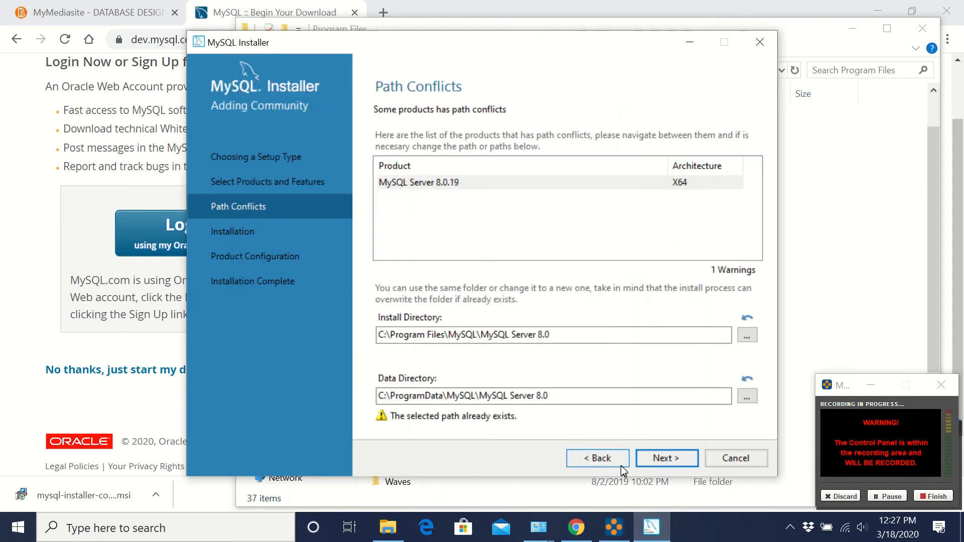
pyautogui.click(615, 460)
pyautogui.click(660, 461)
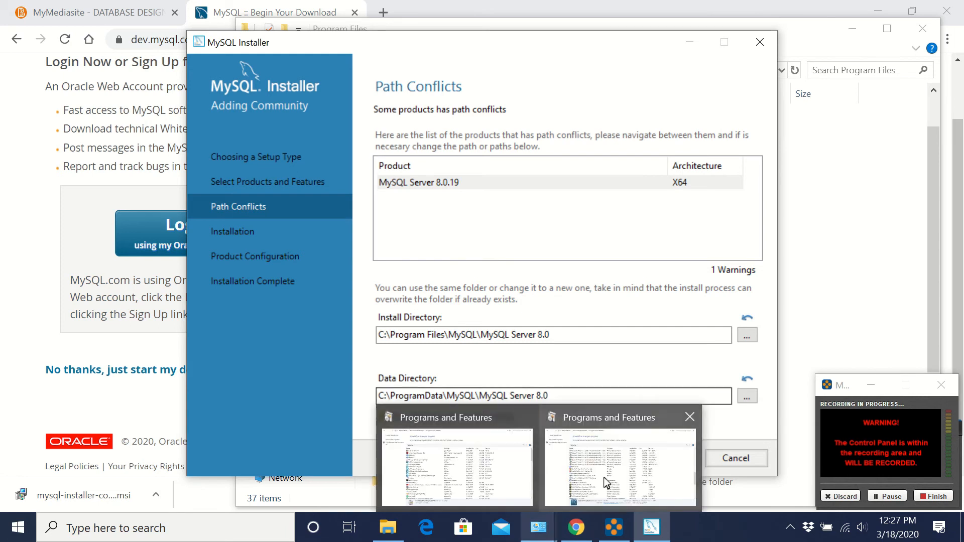
# - Look through C:\Program Files in File Explorer for leftover MySQL folders
pyautogui.click(388, 527)
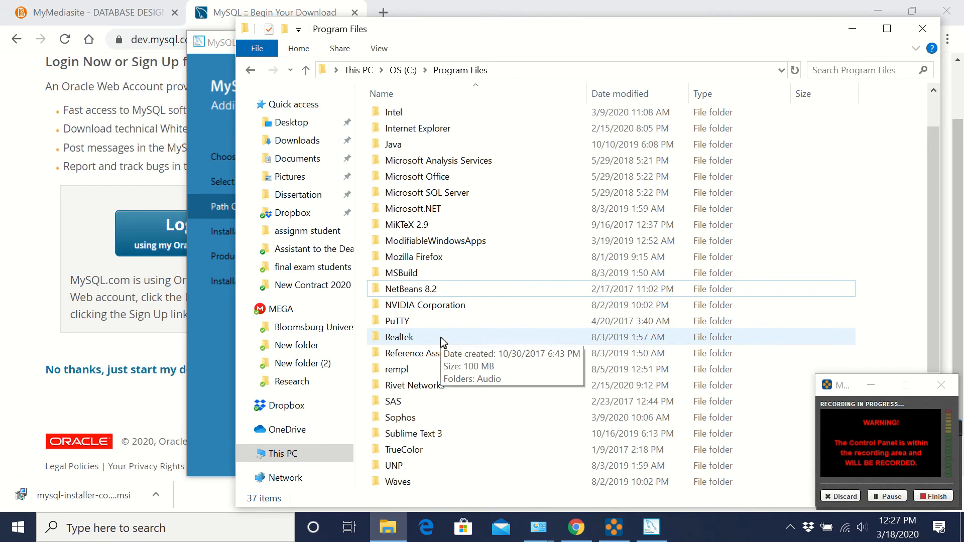
pyautogui.scroll(-2, 444, 342)
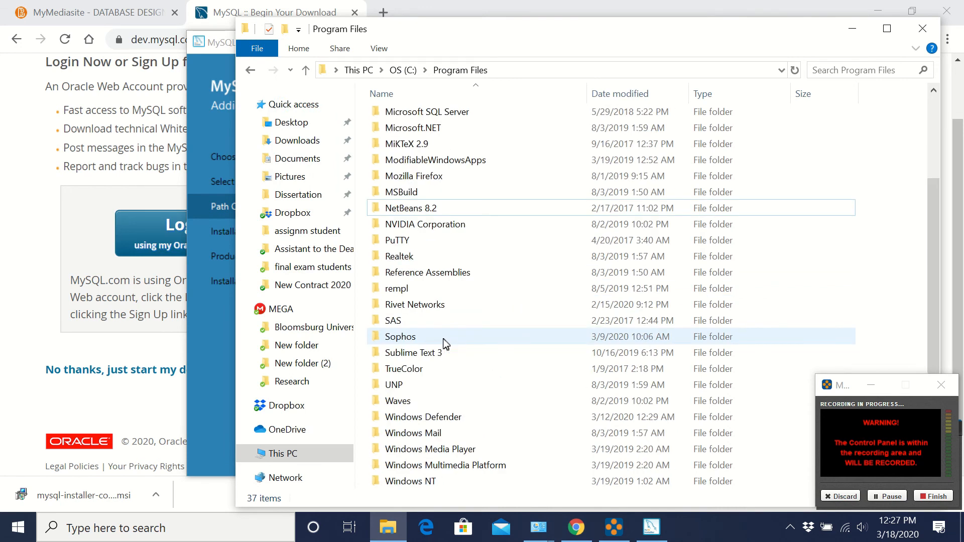
pyautogui.scroll(1, 443, 343)
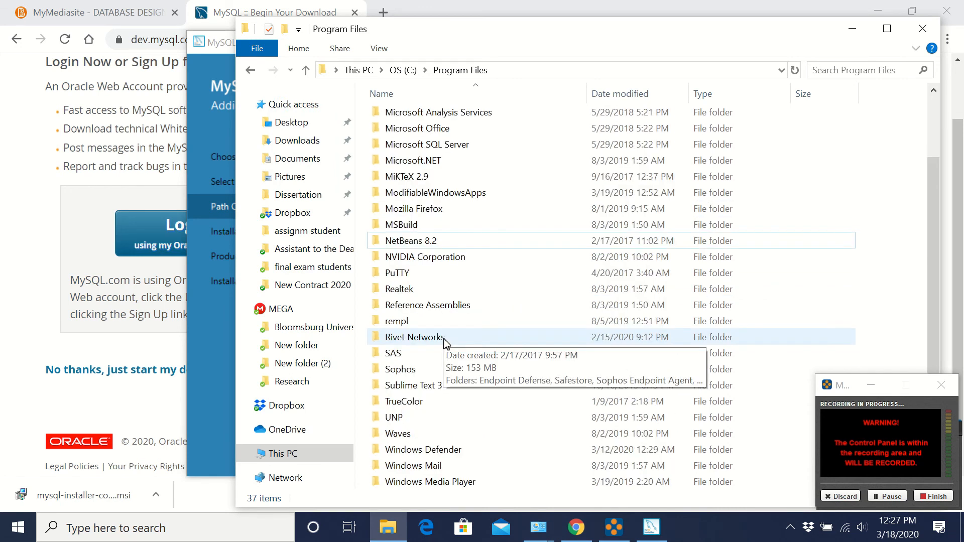
pyautogui.scroll(1, 445, 342)
pyautogui.scroll(1, 444, 343)
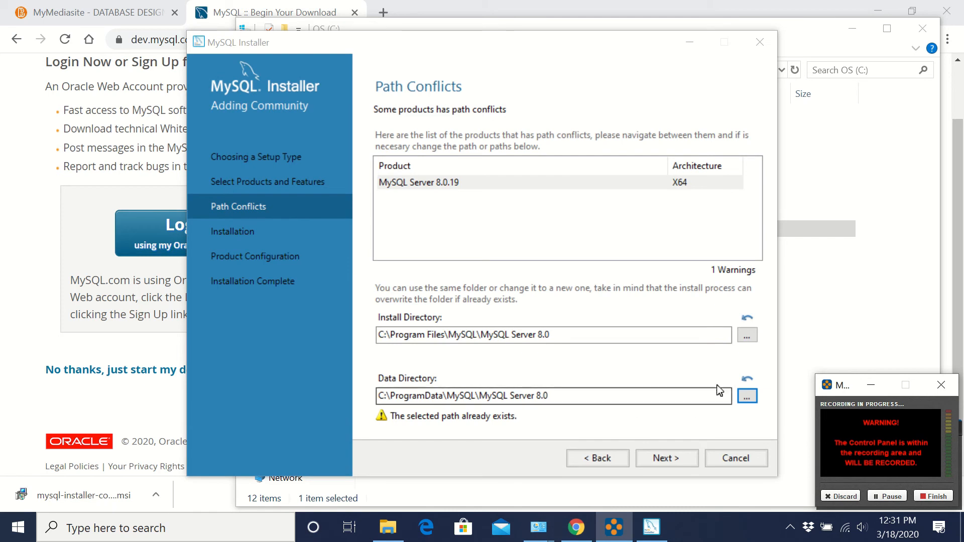
# - Delete the MySQL Server 8.0 folder while browsing for the data directory, and set the data directory to C:\ProgramData\MySQL
pyautogui.click(748, 396)
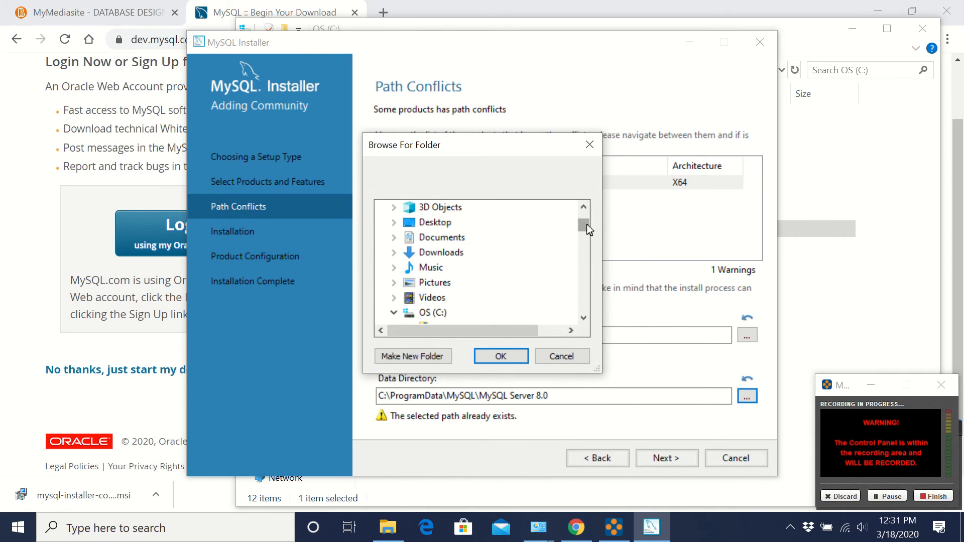
pyautogui.scroll(-1, 553, 271)
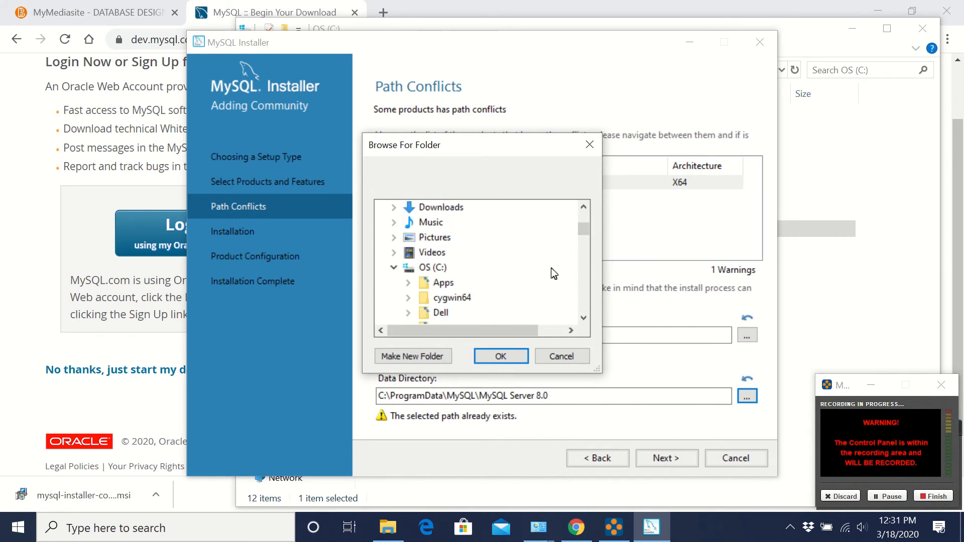
pyautogui.scroll(-1, 555, 274)
pyautogui.scroll(-3, 555, 274)
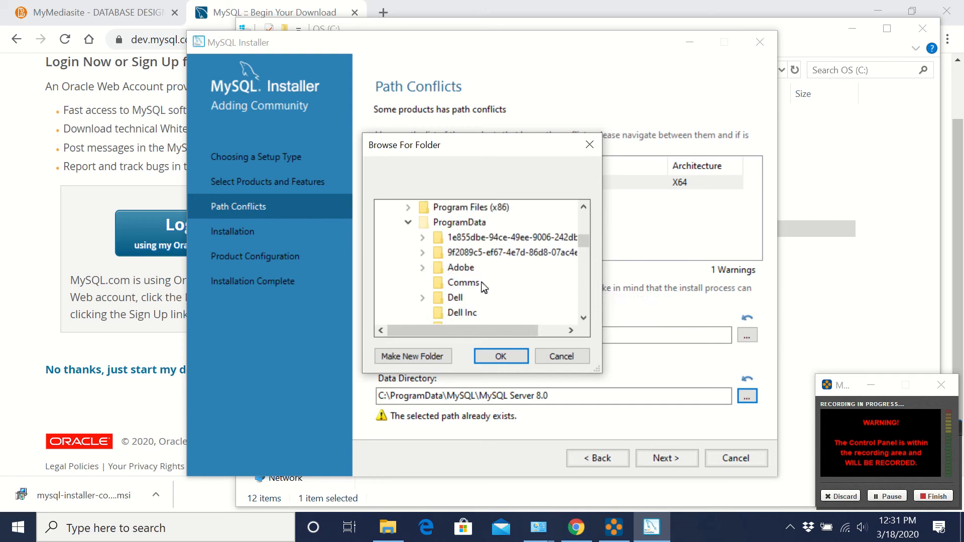
pyautogui.scroll(-1, 479, 284)
pyautogui.scroll(-2, 492, 291)
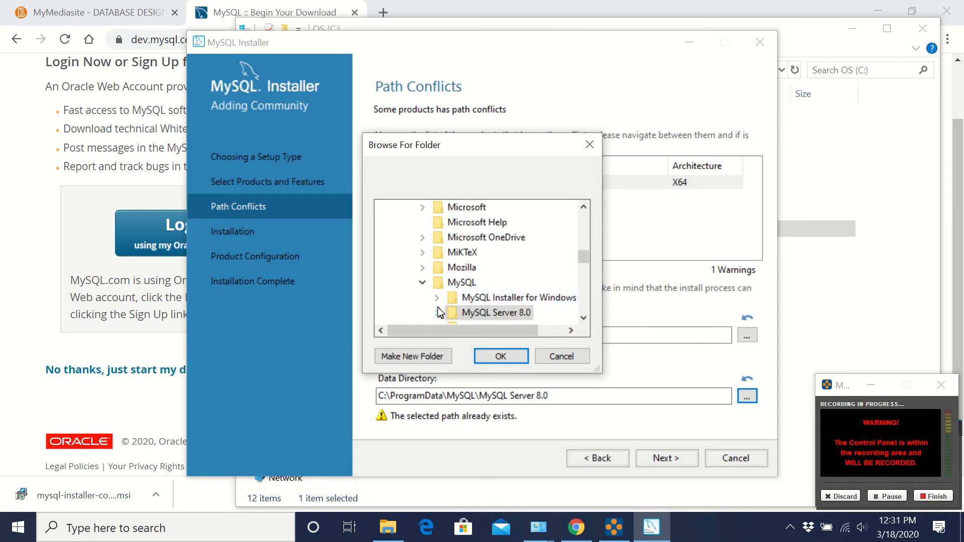
pyautogui.scroll(-1, 489, 301)
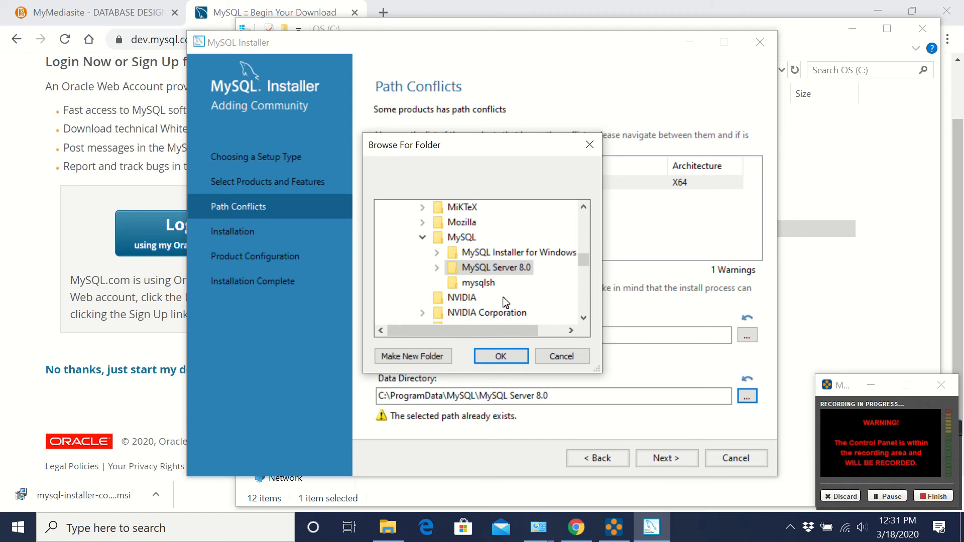
pyautogui.rightClick(522, 271)
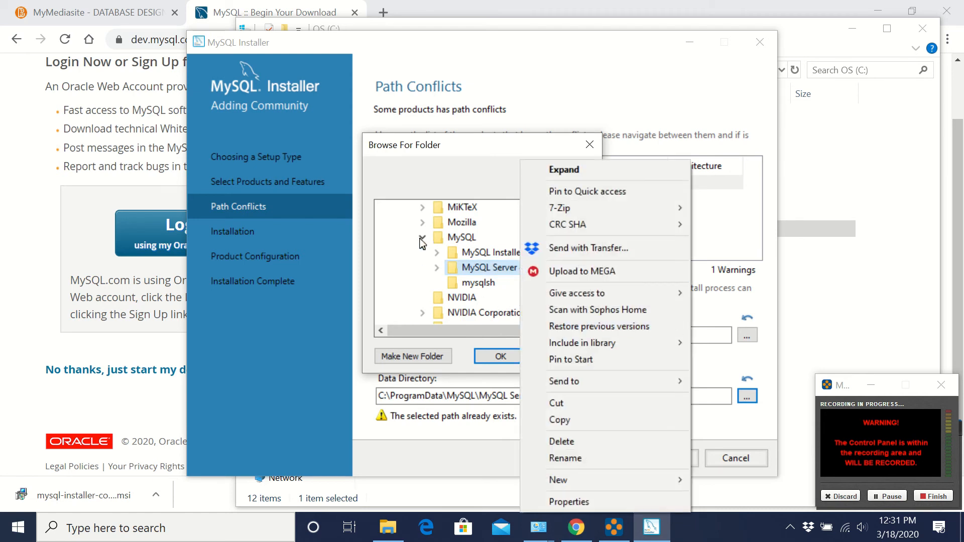
pyautogui.click(586, 441)
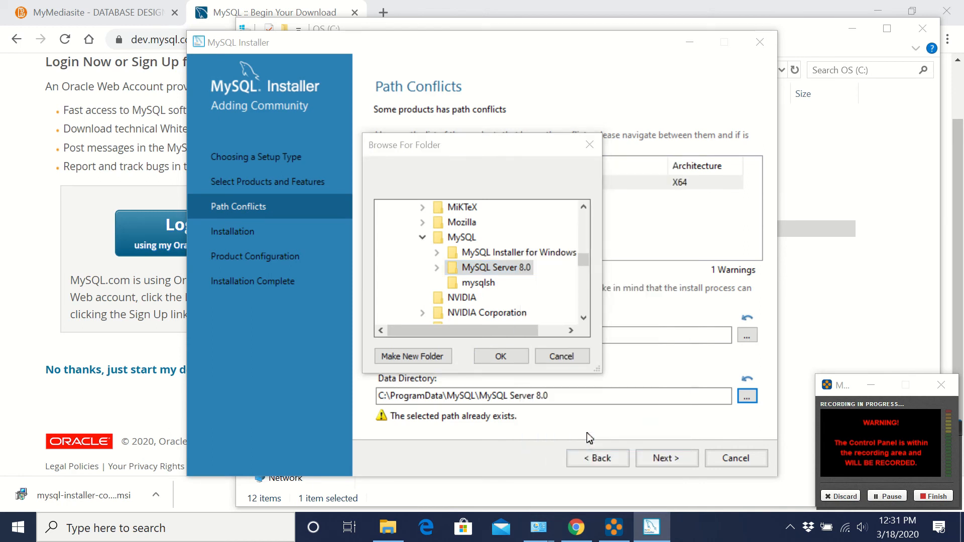
pyautogui.click(502, 357)
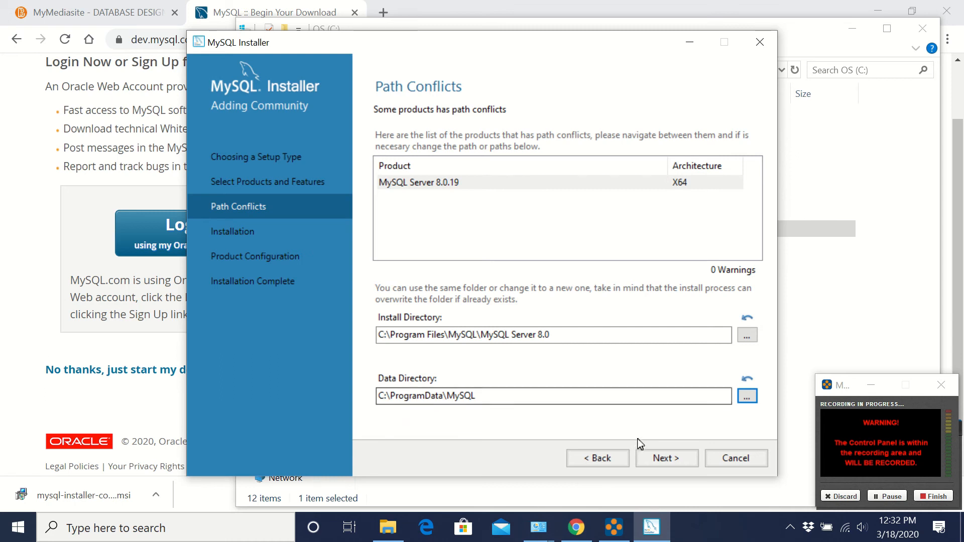
# - Install MySQL Server 8.0.19 and MySQL Workbench 8.0.19 and continue to product configuration
pyautogui.click(661, 459)
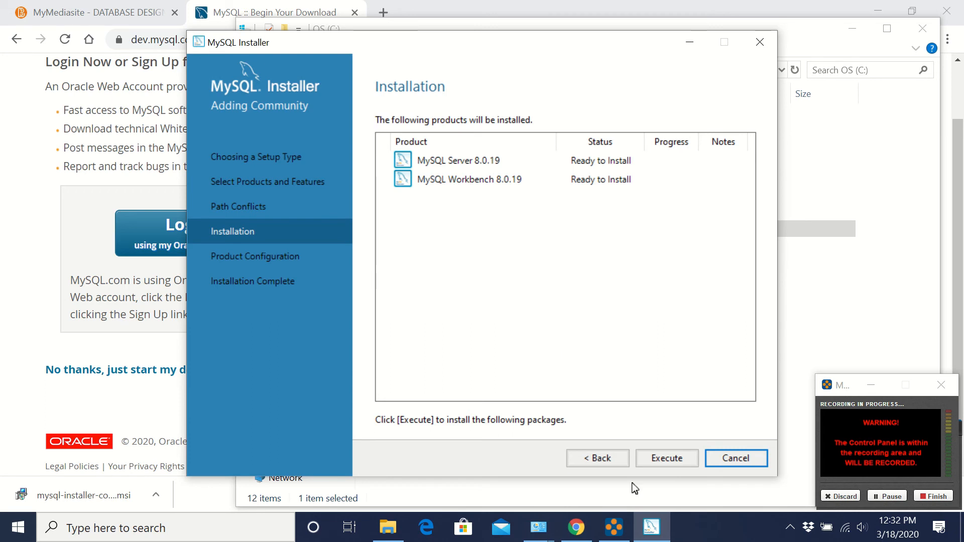
pyautogui.click(668, 458)
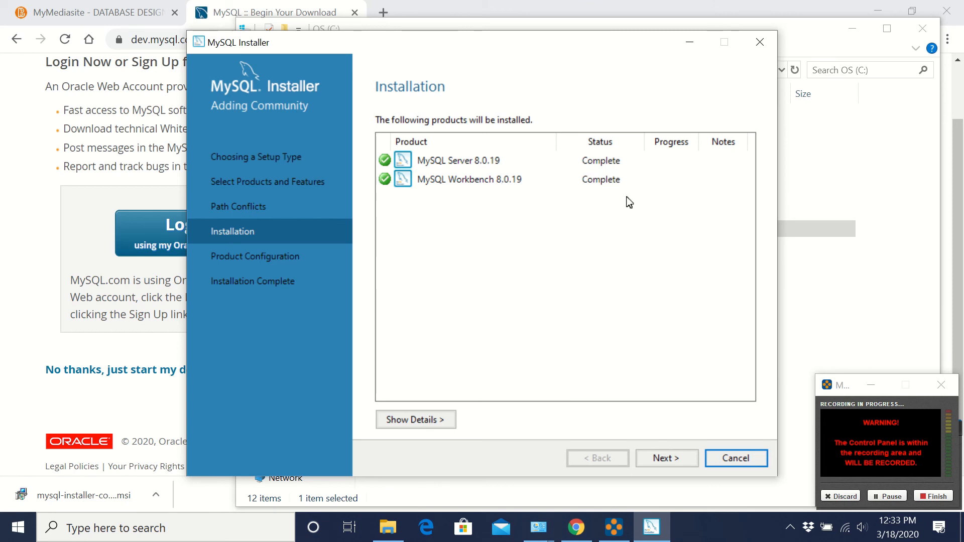
pyautogui.click(677, 461)
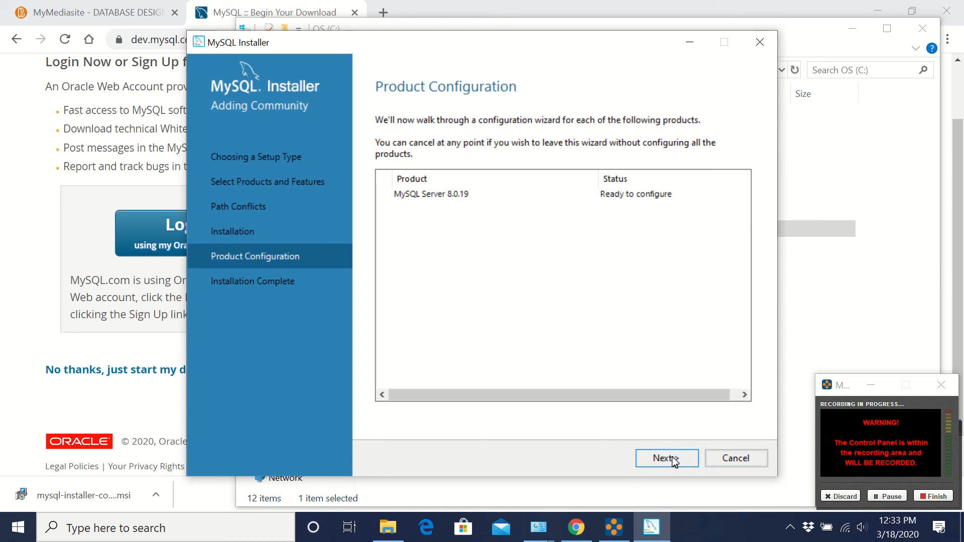
# - Configure a standalone server as a Development Computer with TCP/IP port 3306, X Protocol port 33060 and strong password encryption
pyautogui.click(679, 458)
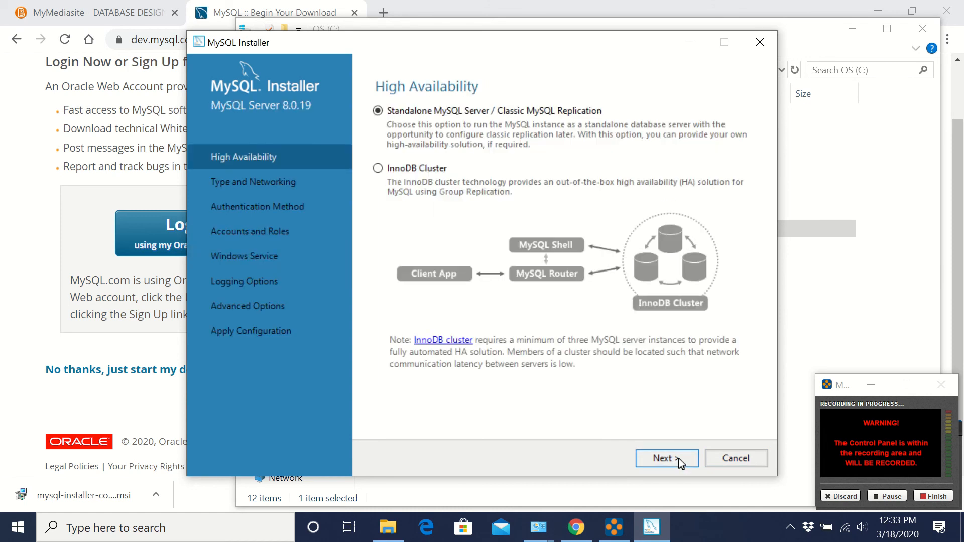
pyautogui.click(679, 458)
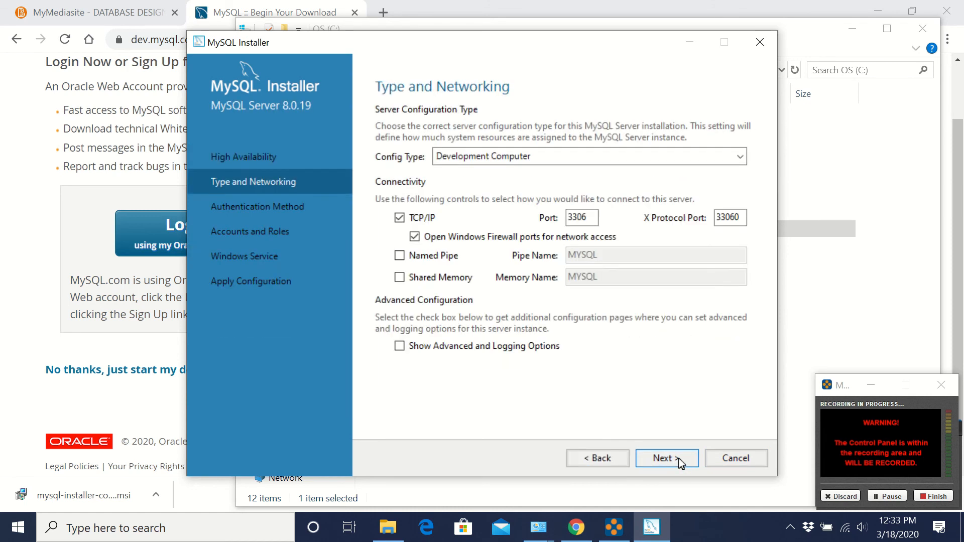
pyautogui.click(679, 458)
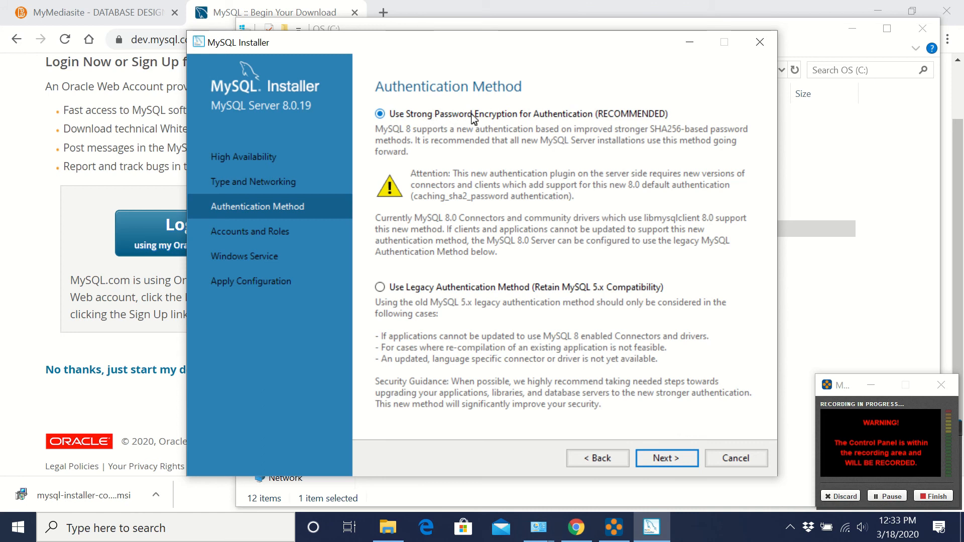
pyautogui.click(686, 458)
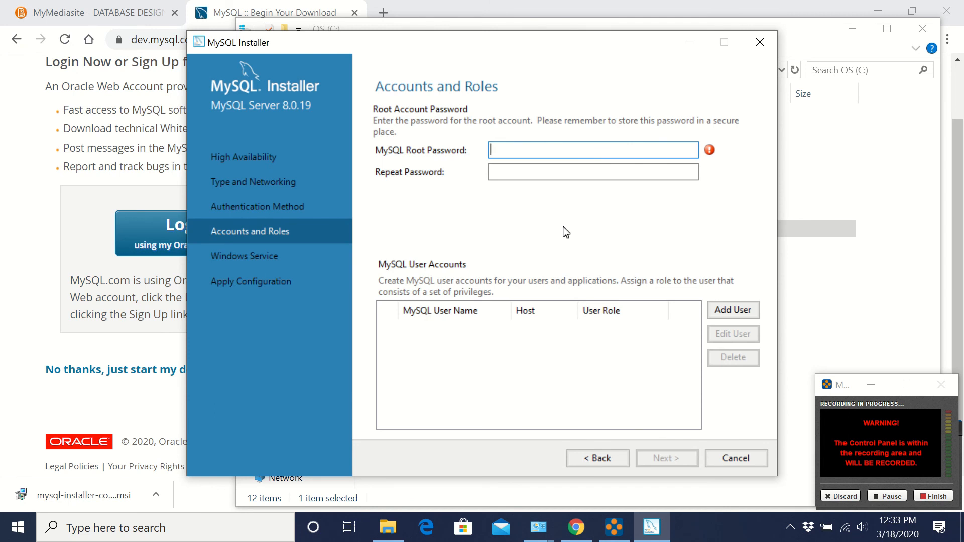
# - Enter and repeat the MySQL root password, lengthen it in both fields for better strength, and accept it without adding user accounts
pyautogui.write('••••••')
pyautogui.click(516, 173)
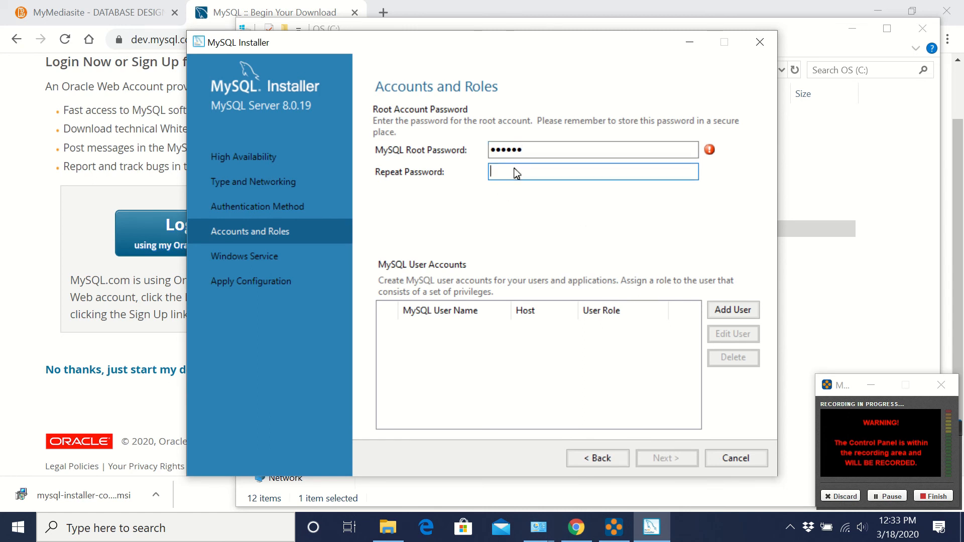
pyautogui.write('••••••')
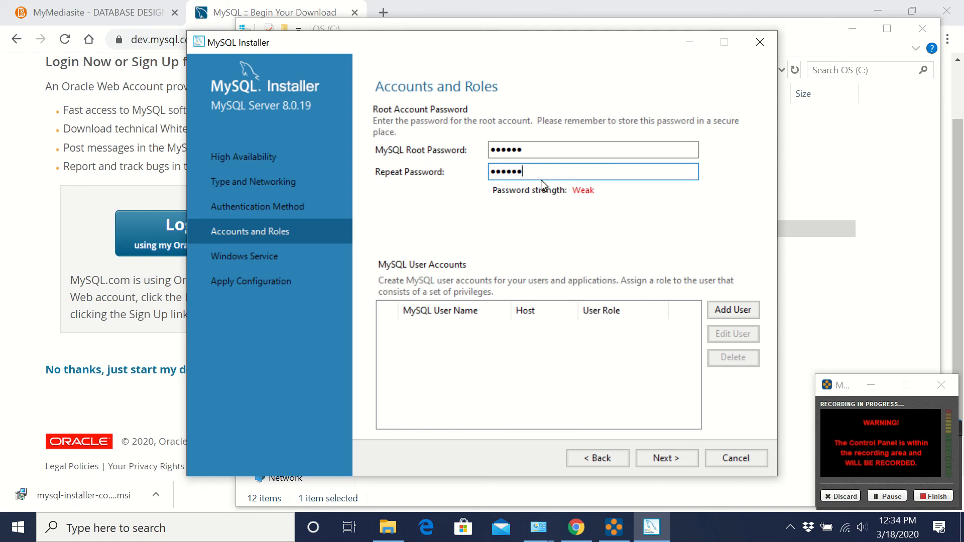
pyautogui.click(539, 155)
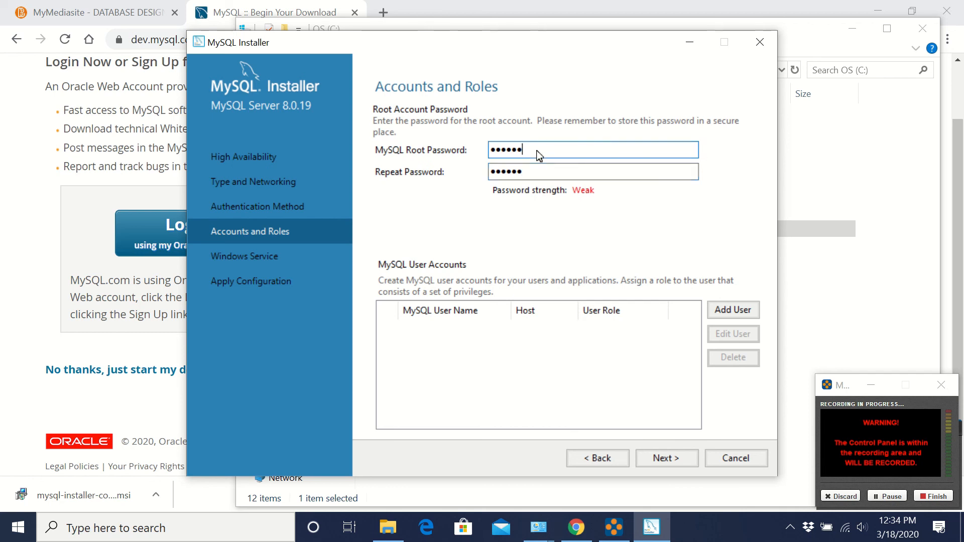
pyautogui.write('•••••••')
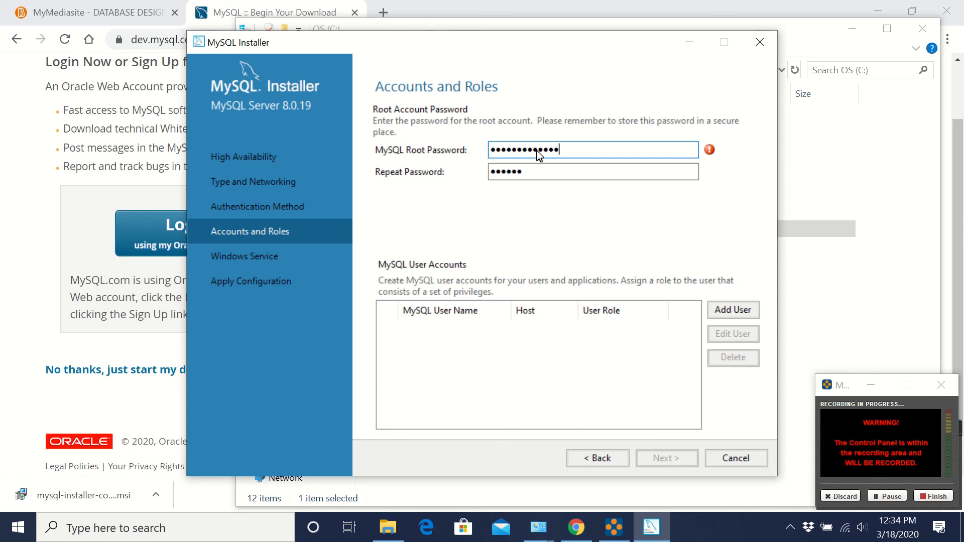
pyautogui.write('•')
pyautogui.click(560, 178)
pyautogui.write('••••••••')
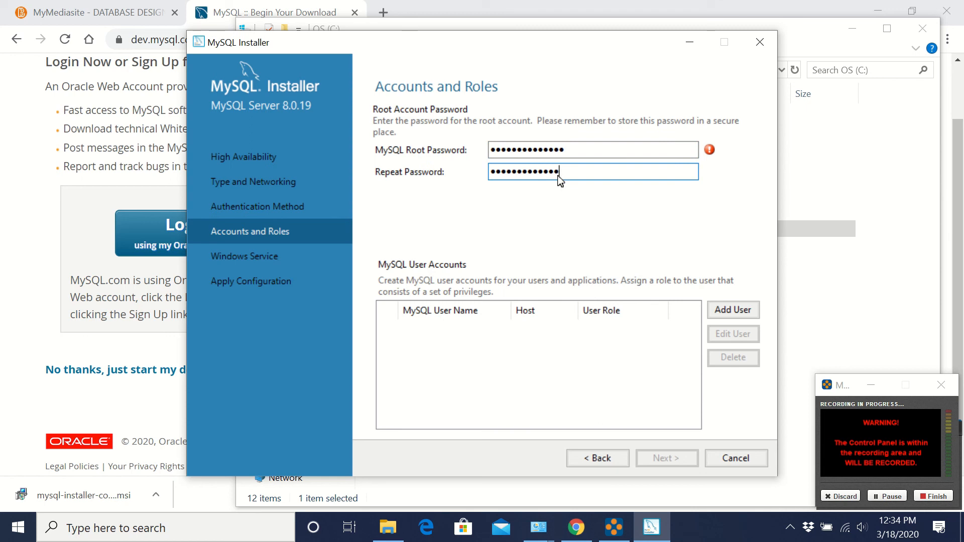
pyautogui.write('•')
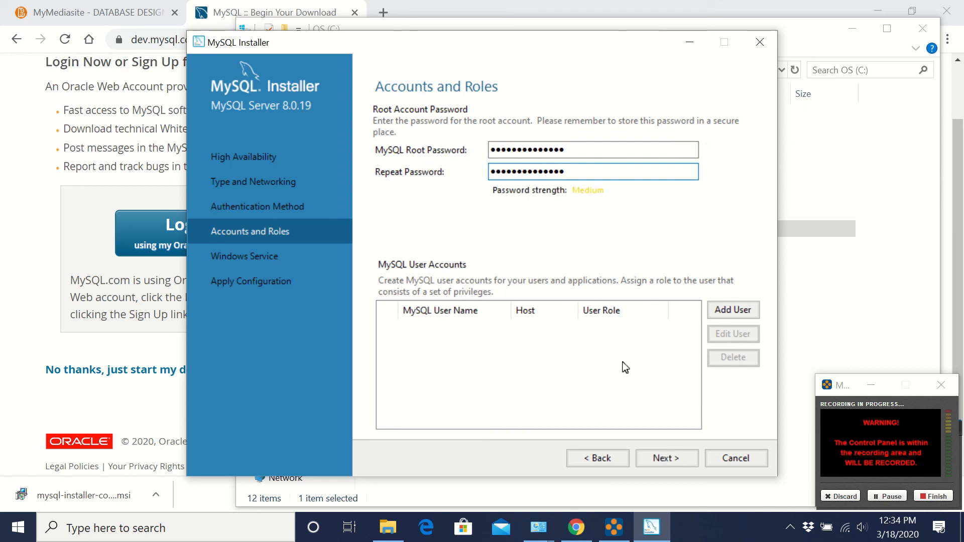
pyautogui.click(655, 459)
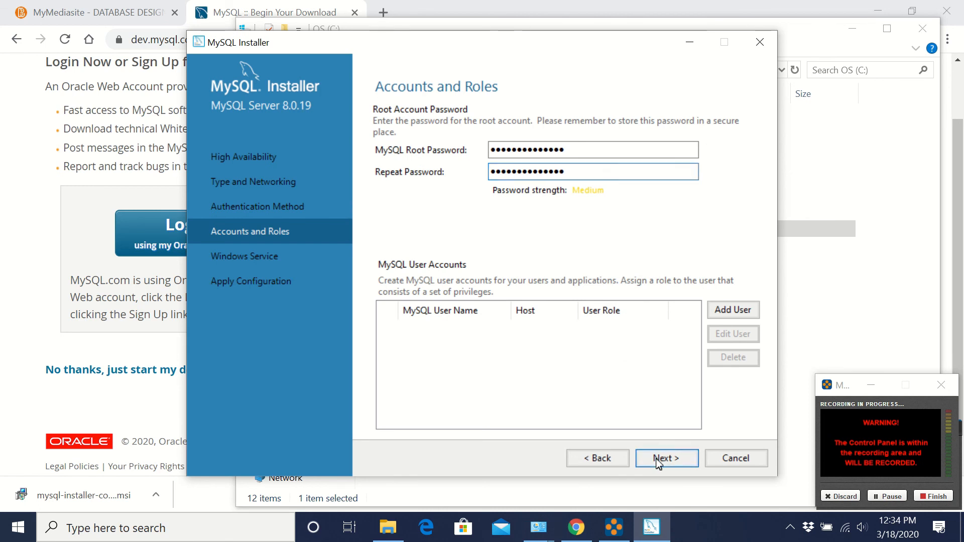
# - Accept the default Windows service settings and apply the MySQL Server 8.0.19 configuration
pyautogui.click(668, 459)
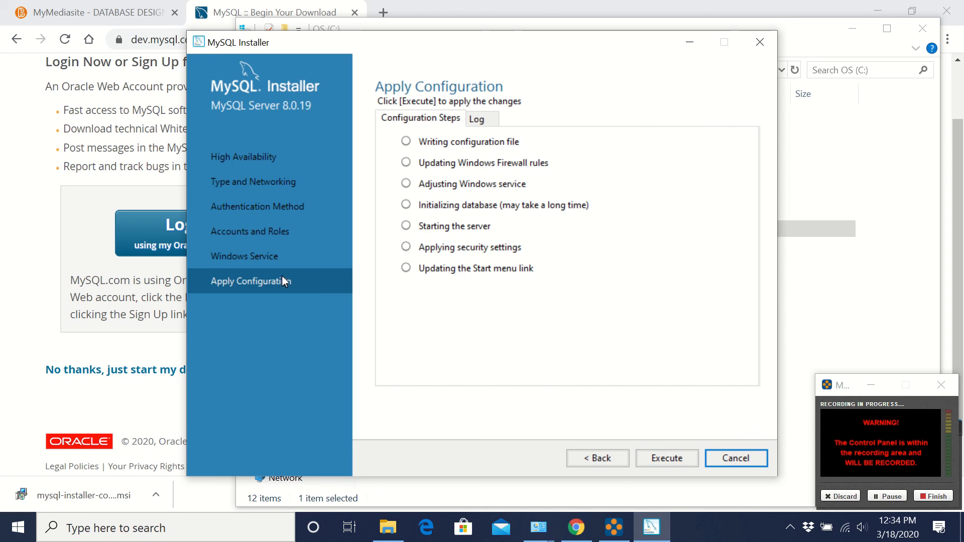
pyautogui.click(678, 461)
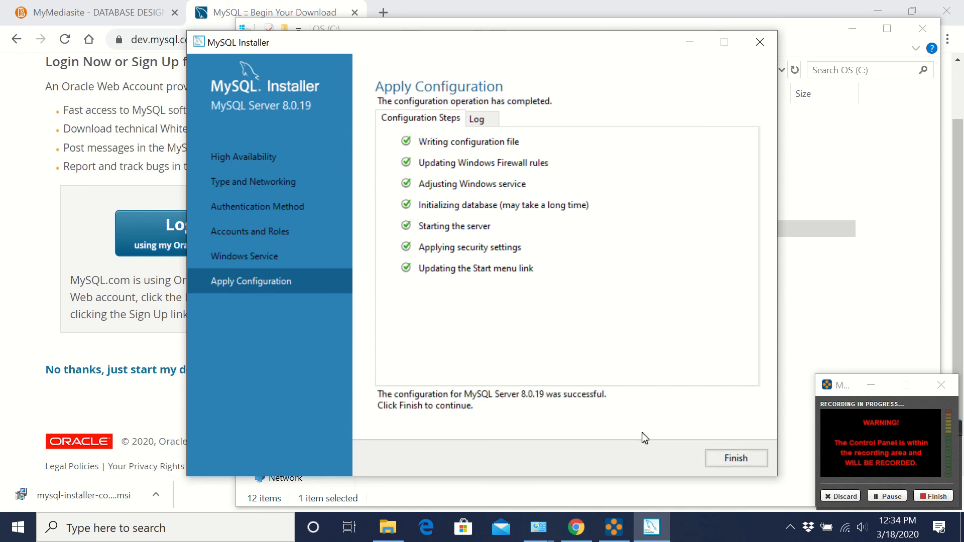
pyautogui.click(737, 459)
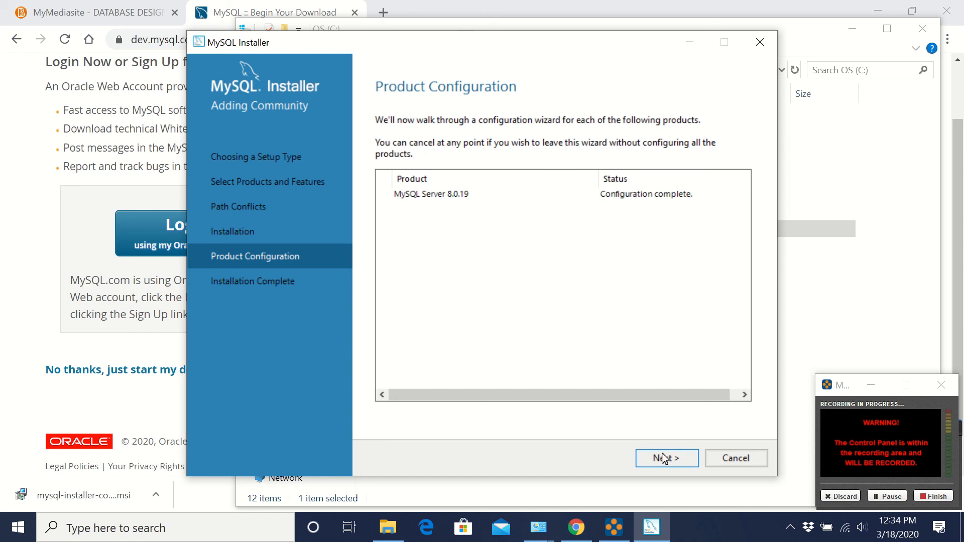
# - Finish the MySQL Installer wizard and maximize the MySQL Workbench window that it launches
pyautogui.click(663, 458)
pyautogui.click(721, 463)
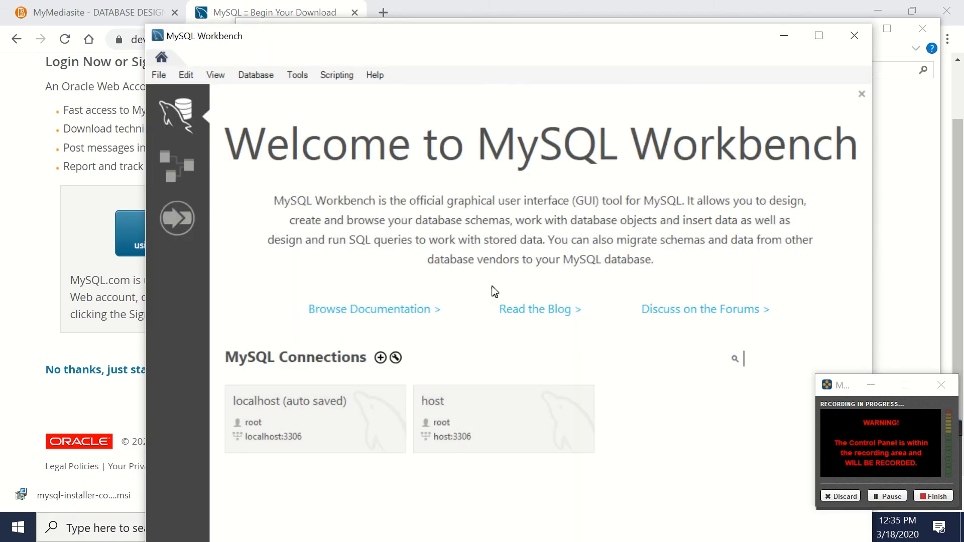
pyautogui.click(820, 37)
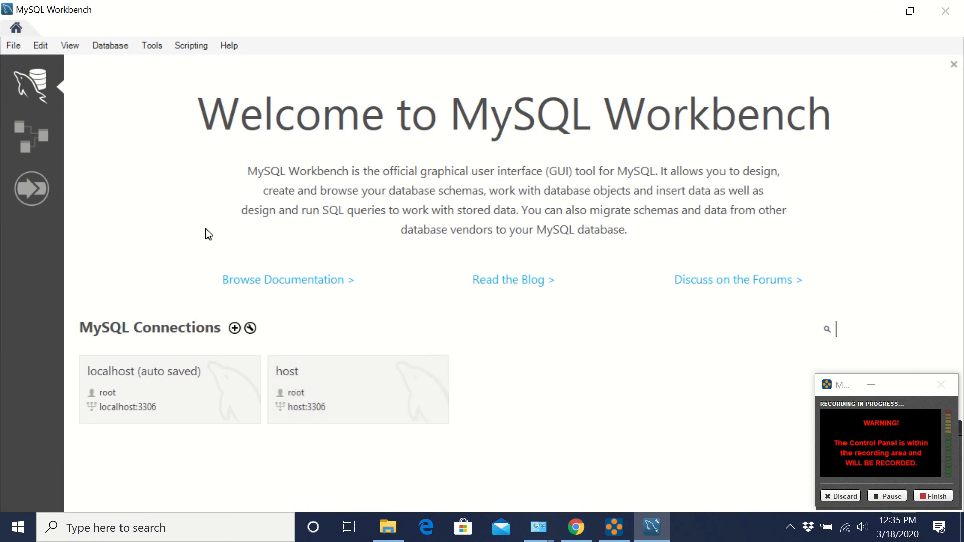
# - Try to open the saved "host" connection on host:3306 as root
pyautogui.click(324, 393)
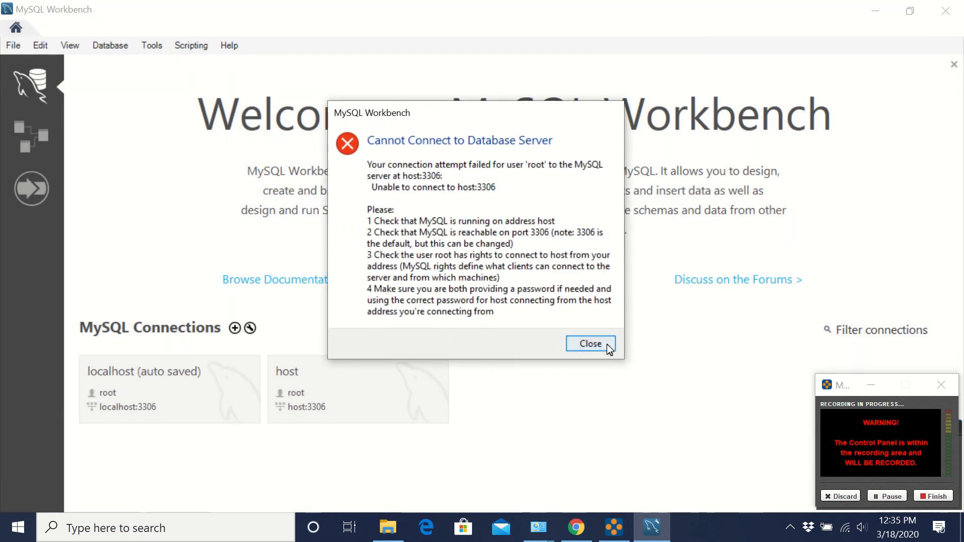
pyautogui.click(606, 344)
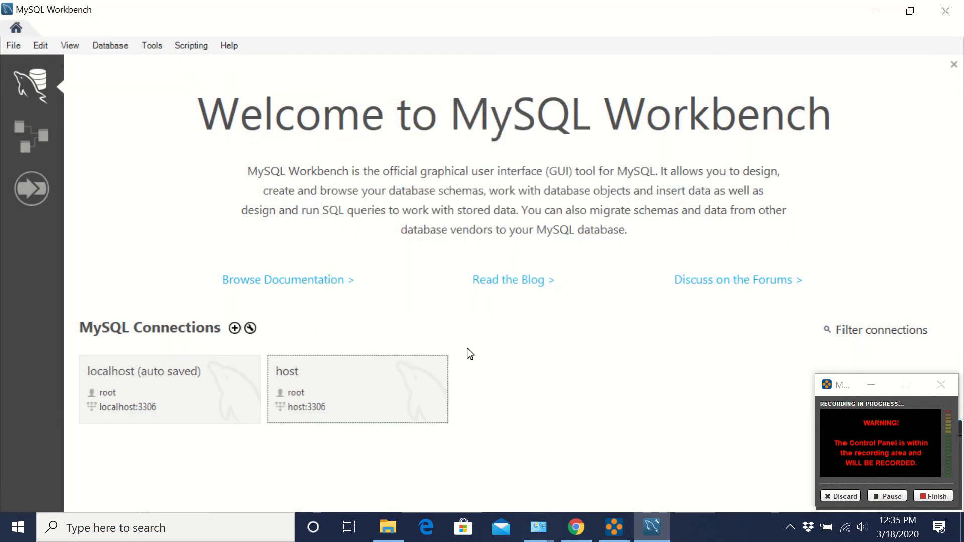
# - Connect to the localhost:3306 connection as root with the account password, saving the password in the vault
pyautogui.click(127, 390)
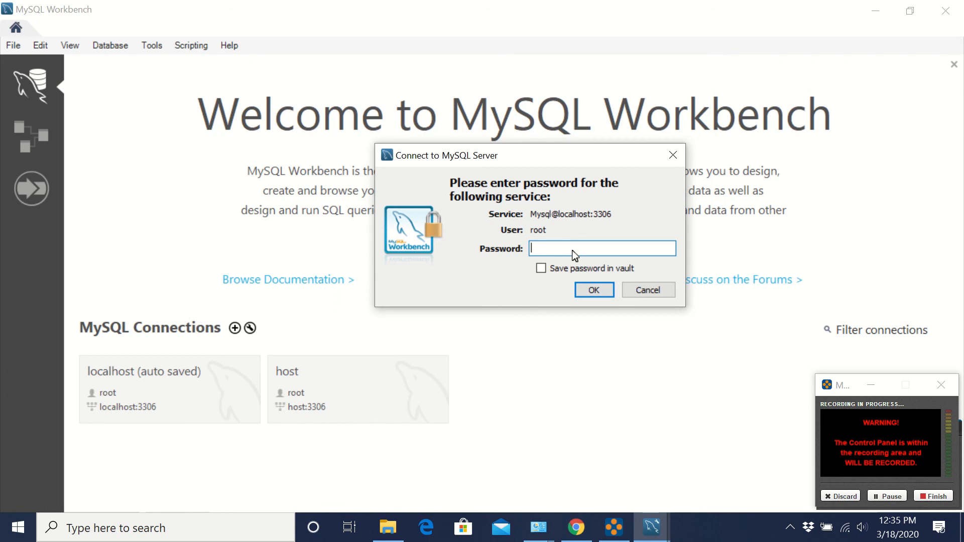
pyautogui.write('************')
pyautogui.click(542, 269)
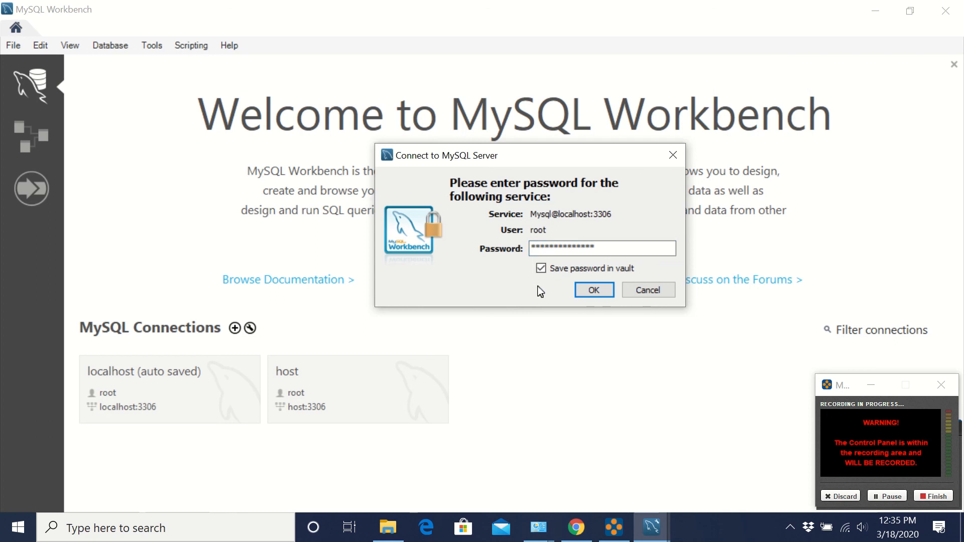
pyautogui.click(592, 291)
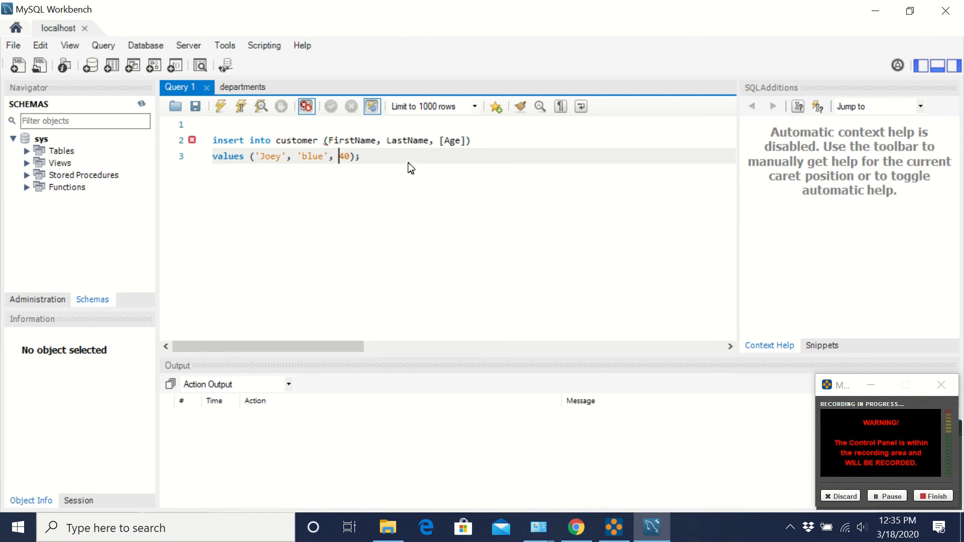
# - Delete the leftover insert statement for the customer table from the Query 1 editor
pyautogui.moveTo(409, 167); pyautogui.dragTo(183, 143)
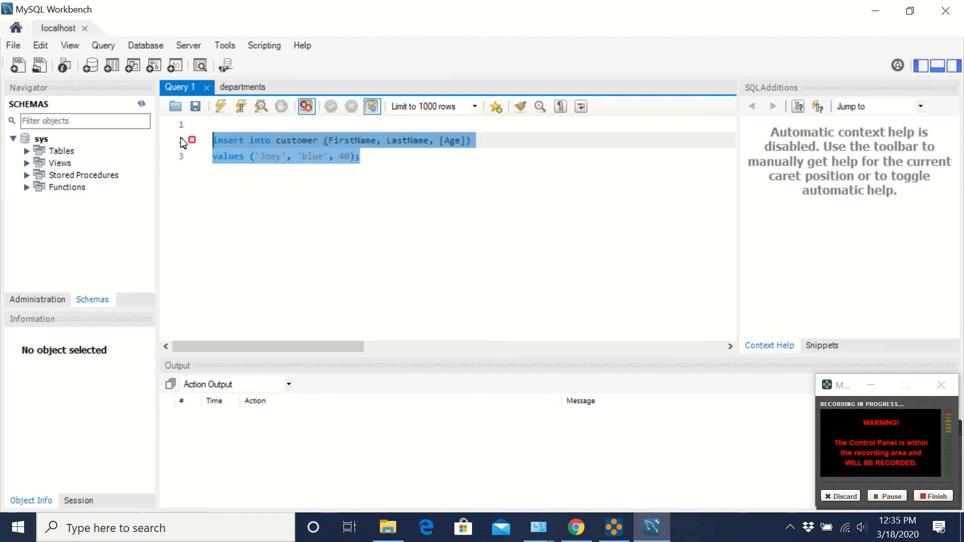
pyautogui.press('Delete')
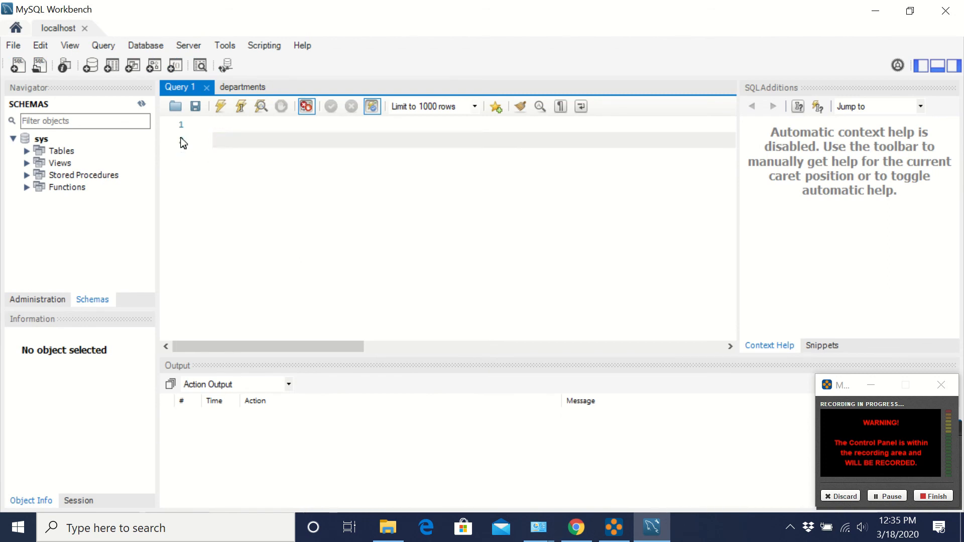